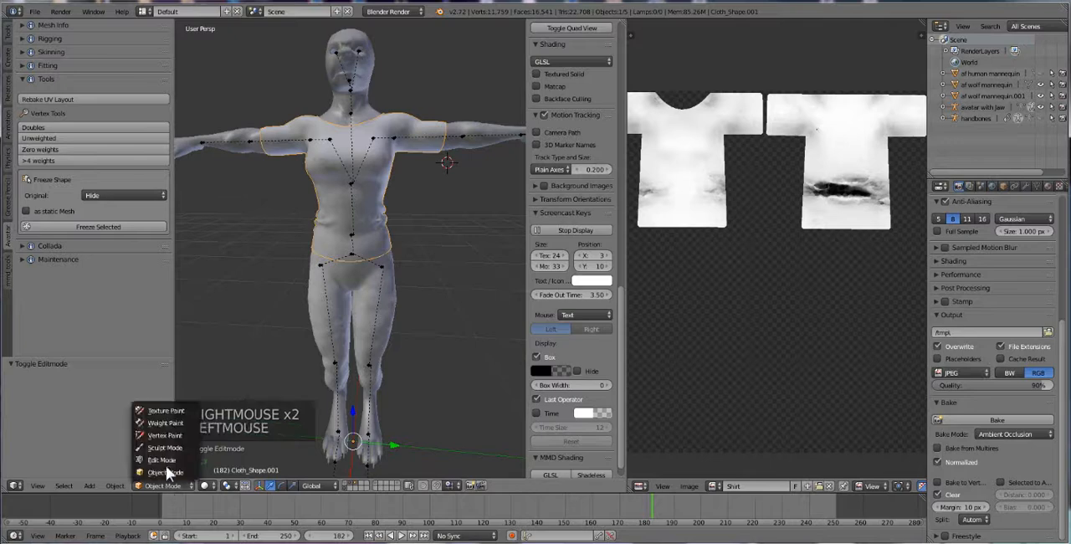
Return the shirt mesh to Object Mode and export it as wolf shirt.obj into the Wolf tutorial folder
click(166, 465)
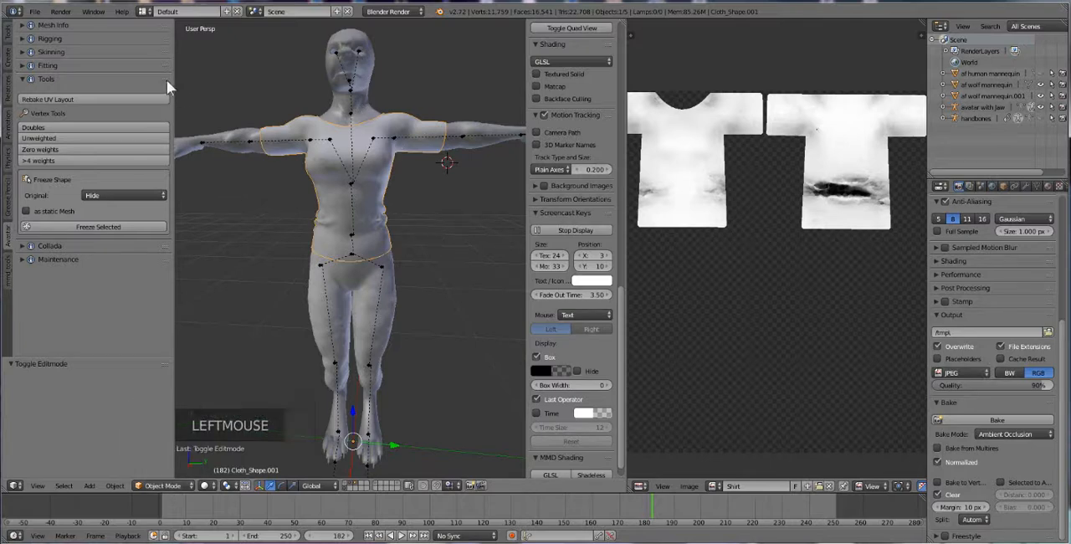
click(34, 11)
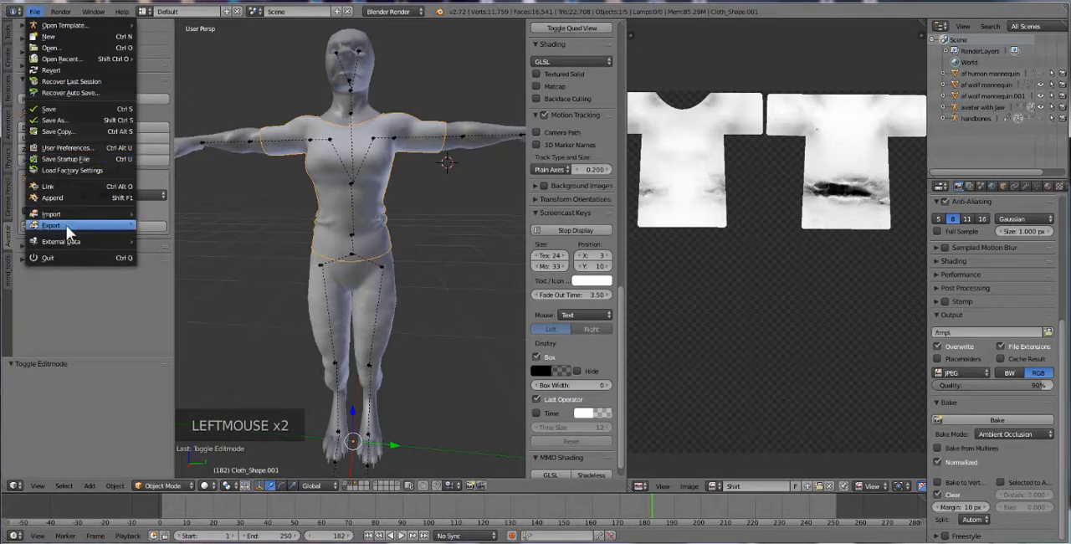
mouse_move(110, 222)
click(176, 302)
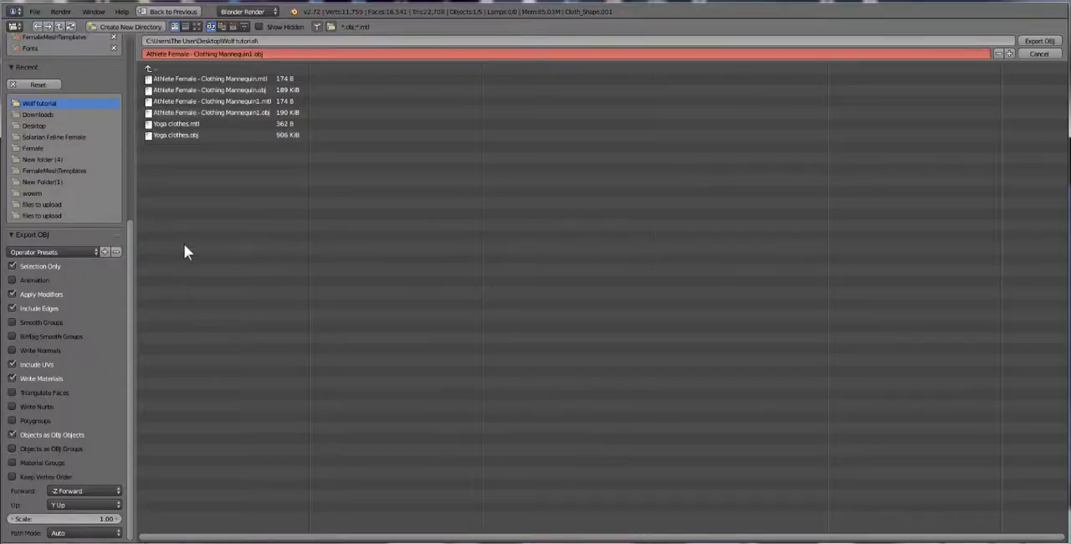
click(234, 56)
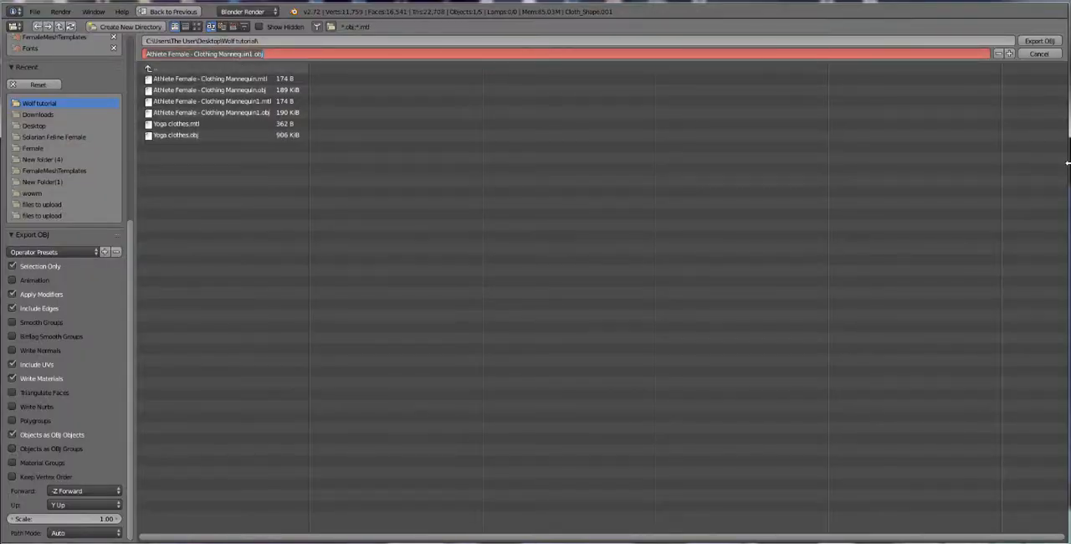
text(wo)
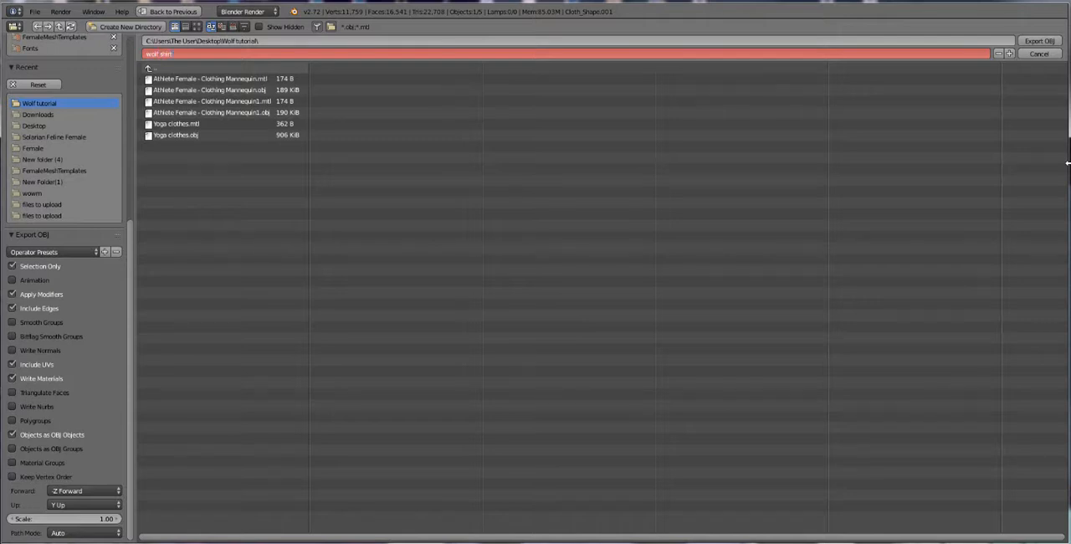
text(lf shirt)
key(Return)
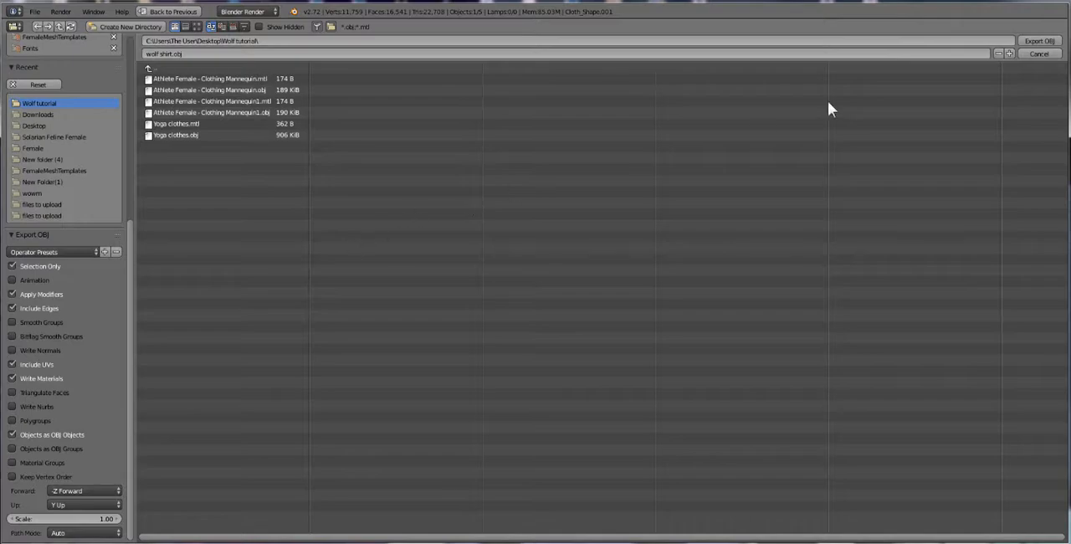
click(1029, 41)
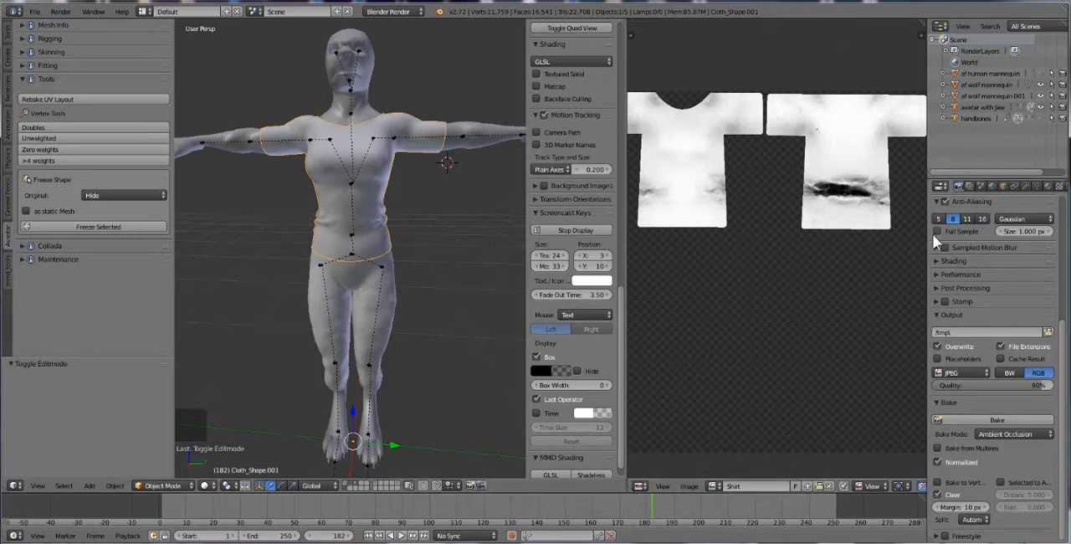
Switch to the desktop's Wolf tutorial folder and open wolf shirt.obj in Photoshop
click(1048, 3)
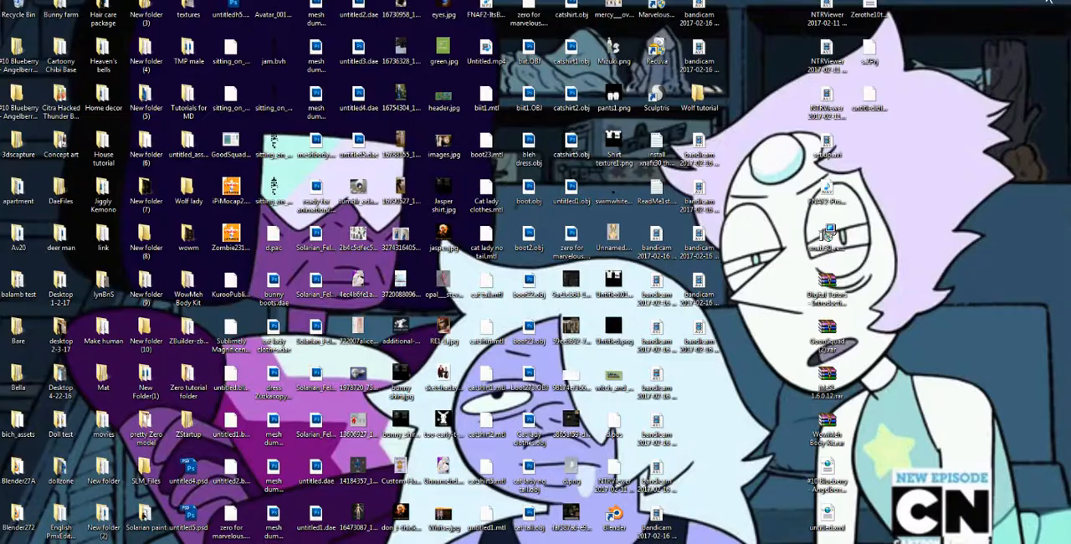
double_click(700, 93)
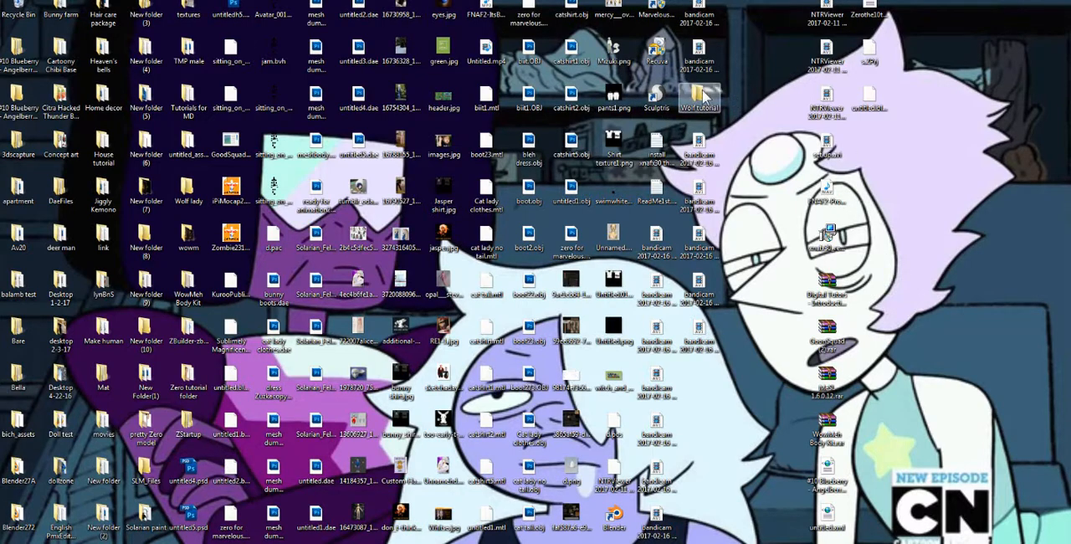
drag(352, 163, 700, 124)
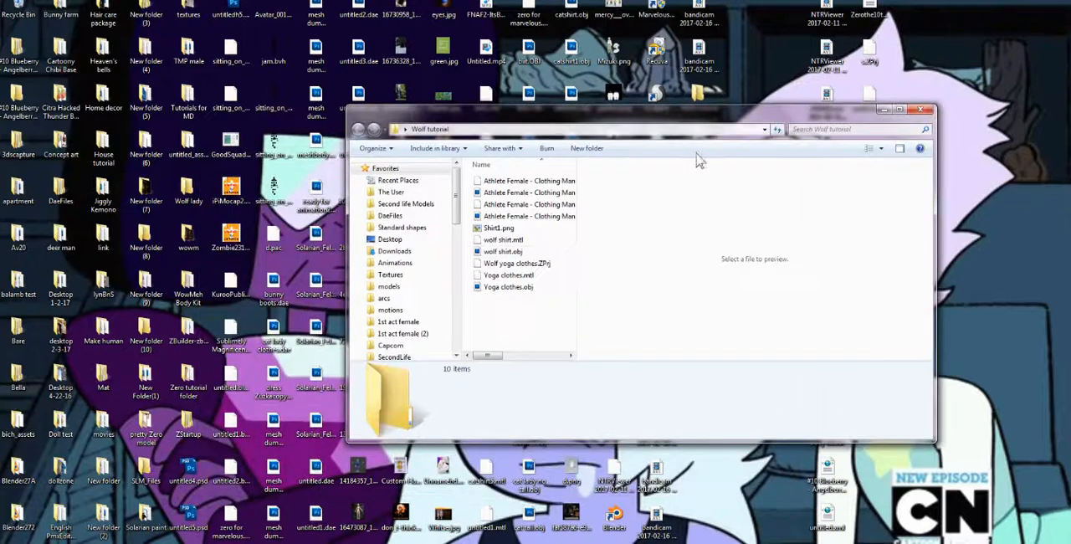
click(517, 253)
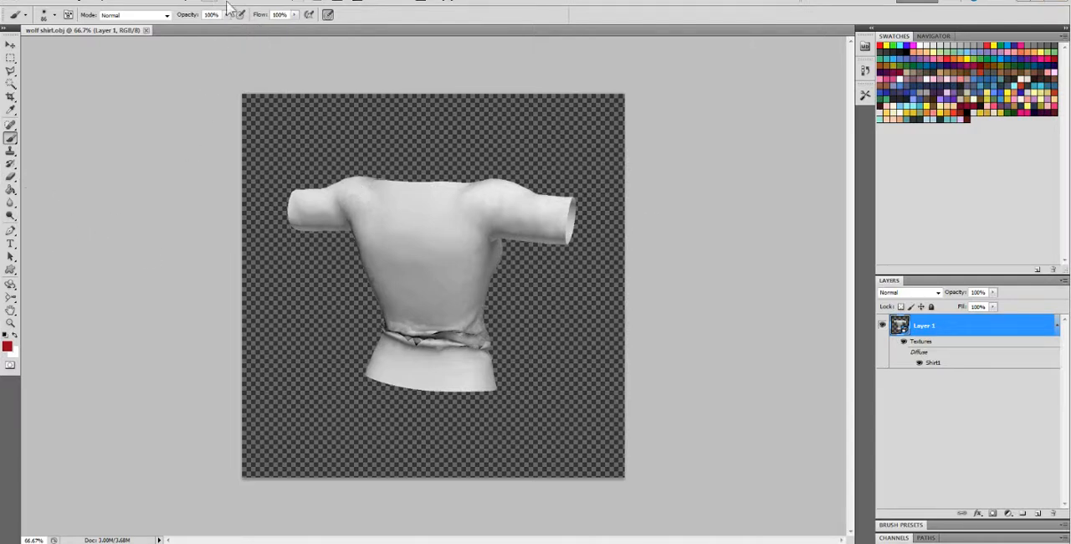
Reposition the Photoshop window on the desktop and widen it so the whole workspace fits on screen
drag(378, 1, 430, 42)
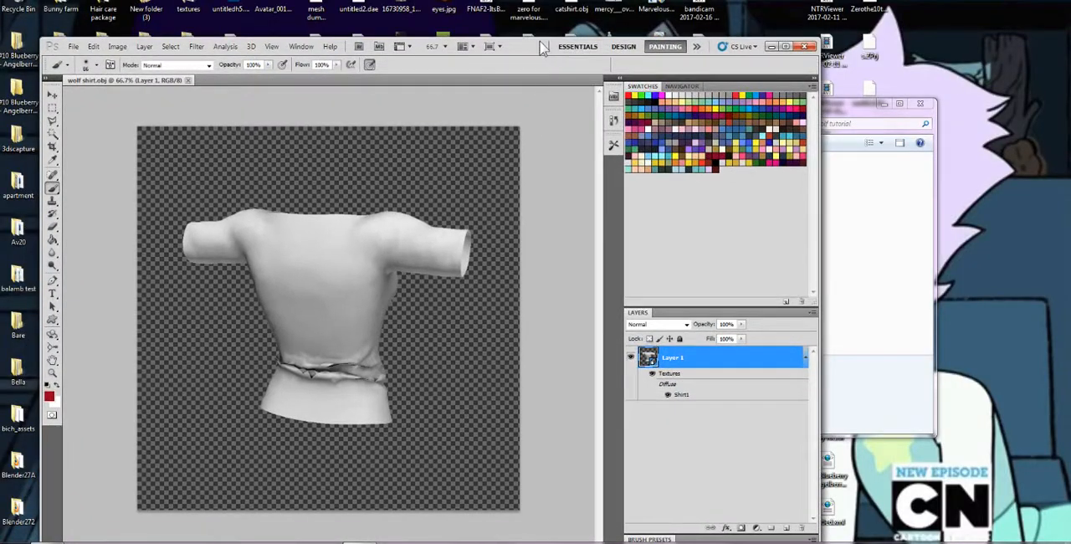
drag(544, 45, 572, 18)
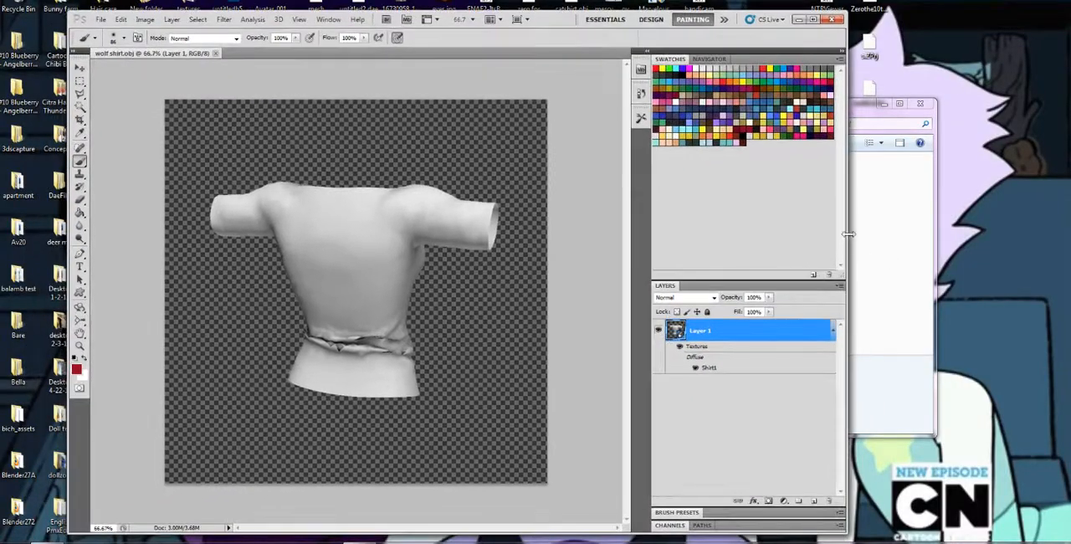
drag(847, 236, 950, 240)
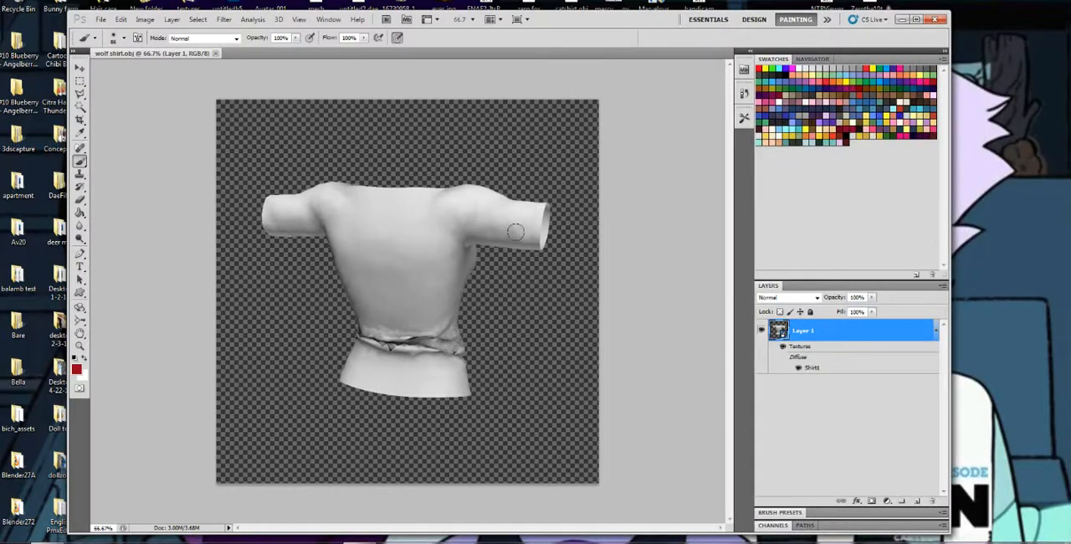
Turn the shirt around with the 3D Object Rotate Tool so its front faces the viewer
click(80, 310)
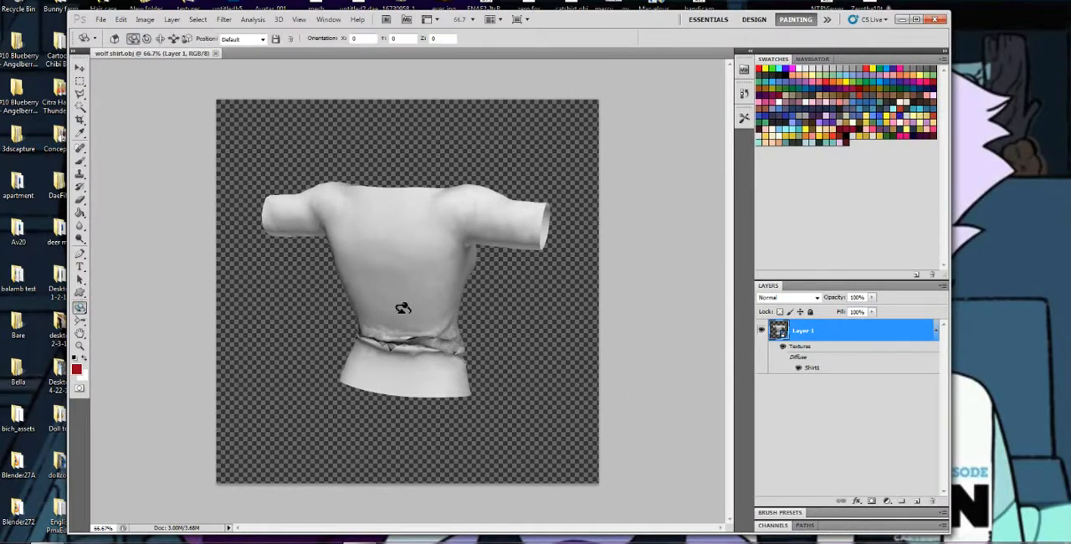
drag(386, 301, 110, 307)
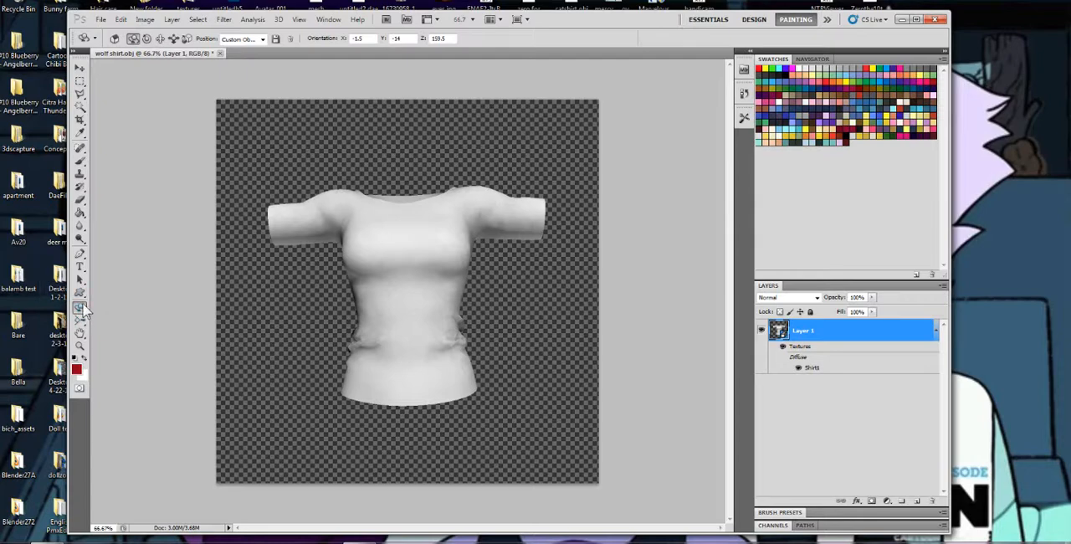
drag(390, 304, 445, 290)
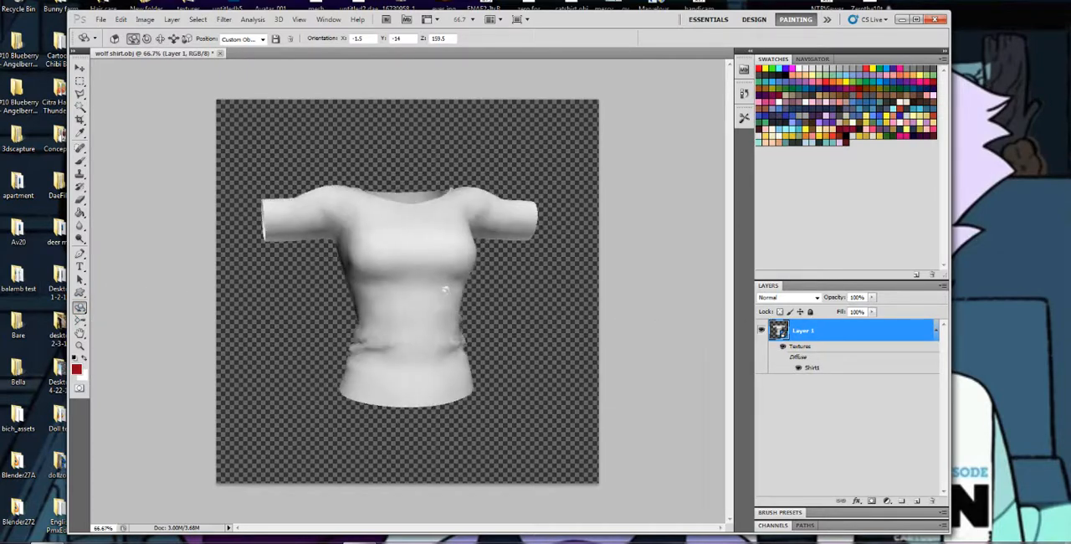
Tilt the shirt clockwise with the 3D Object Roll Tool
click(80, 307)
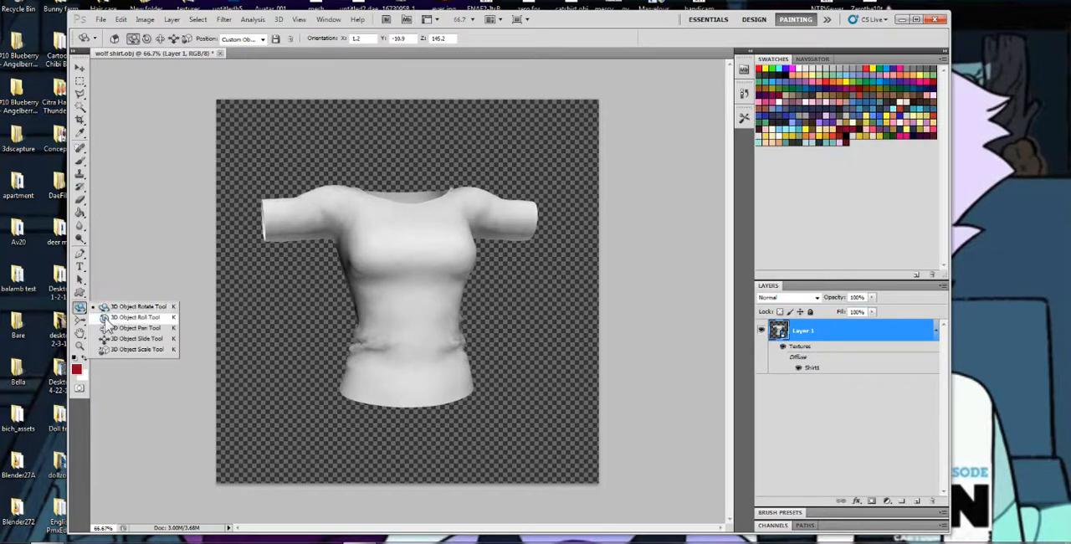
click(107, 319)
drag(430, 232, 360, 268)
drag(360, 268, 398, 308)
Shift the shirt slightly lower on the canvas with the 3D Object Pan Tool
click(82, 307)
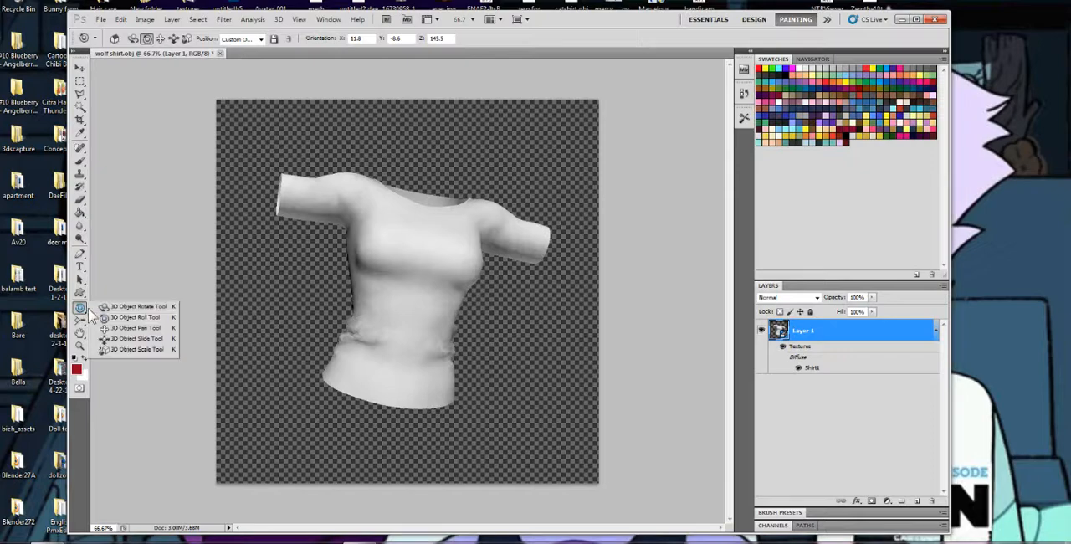
click(105, 328)
drag(429, 291, 407, 310)
click(80, 309)
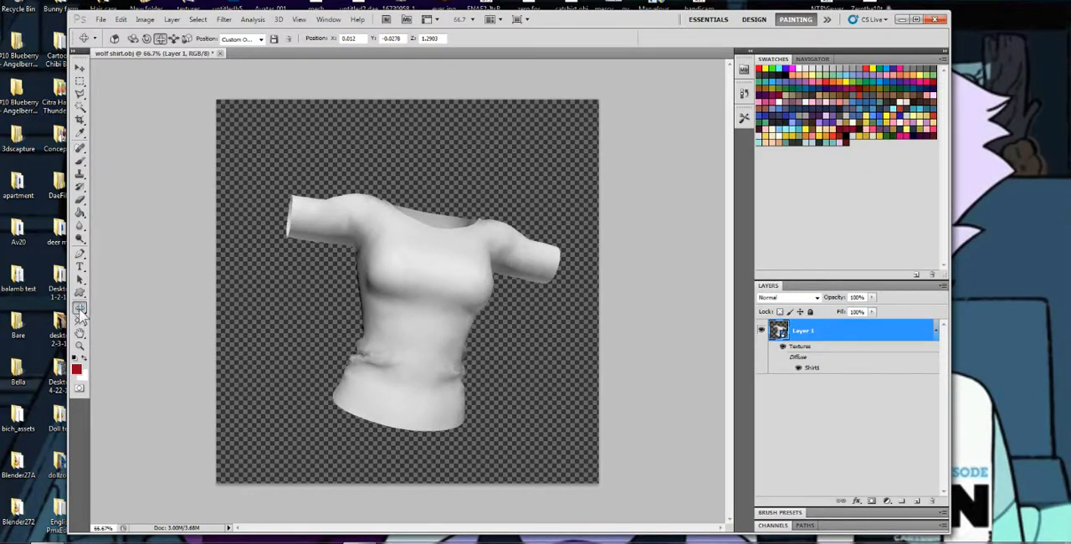
click(297, 385)
Zoom the 3D camera in on the shirt and restore the Default camera view
click(80, 320)
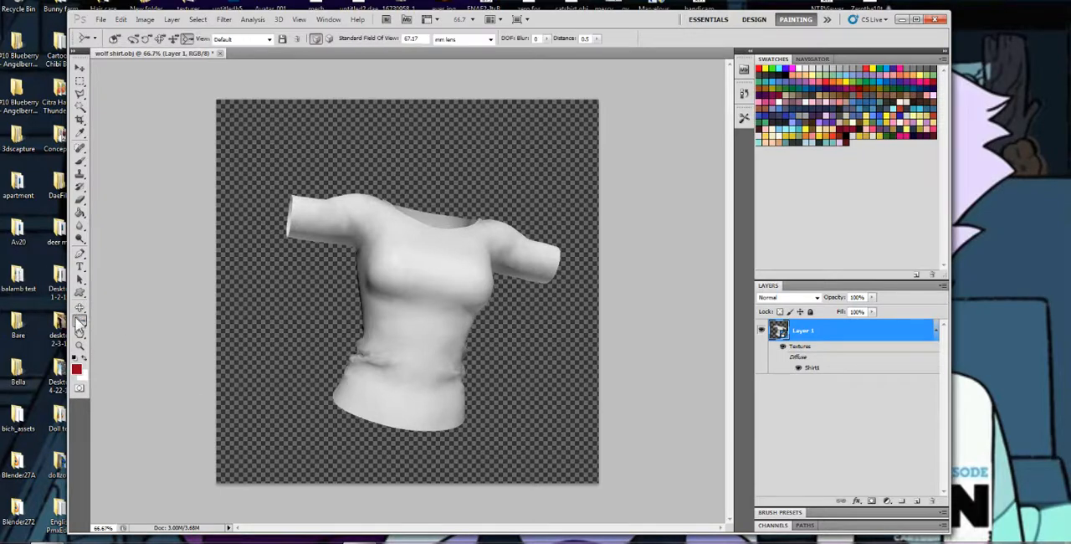
click(80, 325)
drag(428, 311, 404, 292)
click(236, 39)
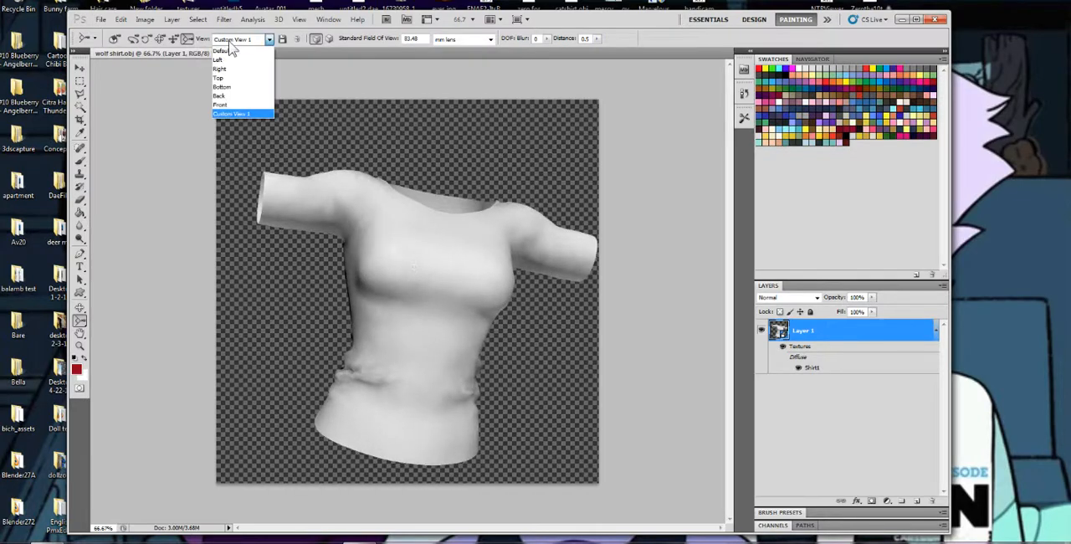
click(228, 47)
Try the Left and Top camera view presets on the shirt and finish on the Front preset
click(239, 39)
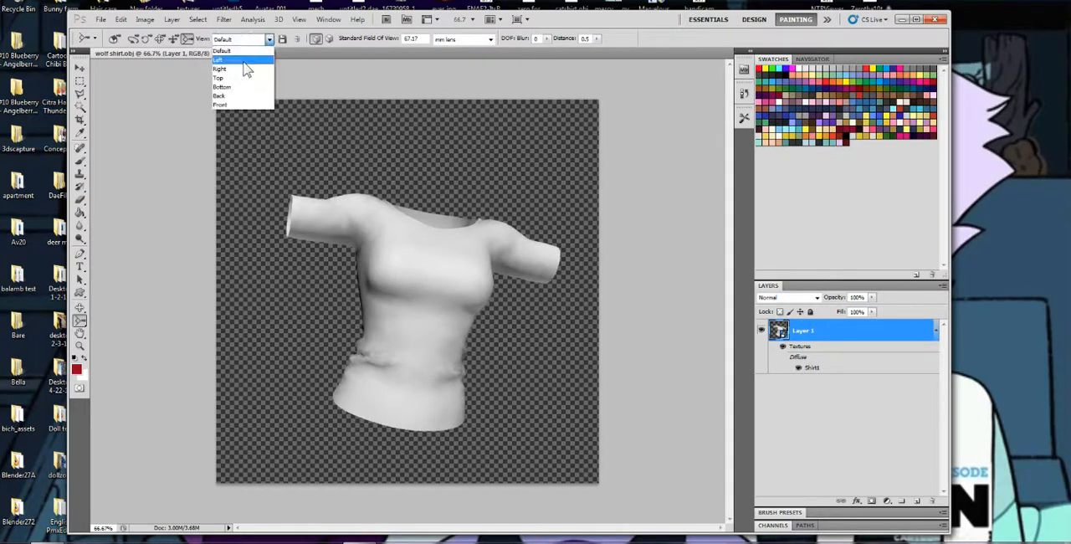
click(239, 56)
click(243, 40)
click(239, 75)
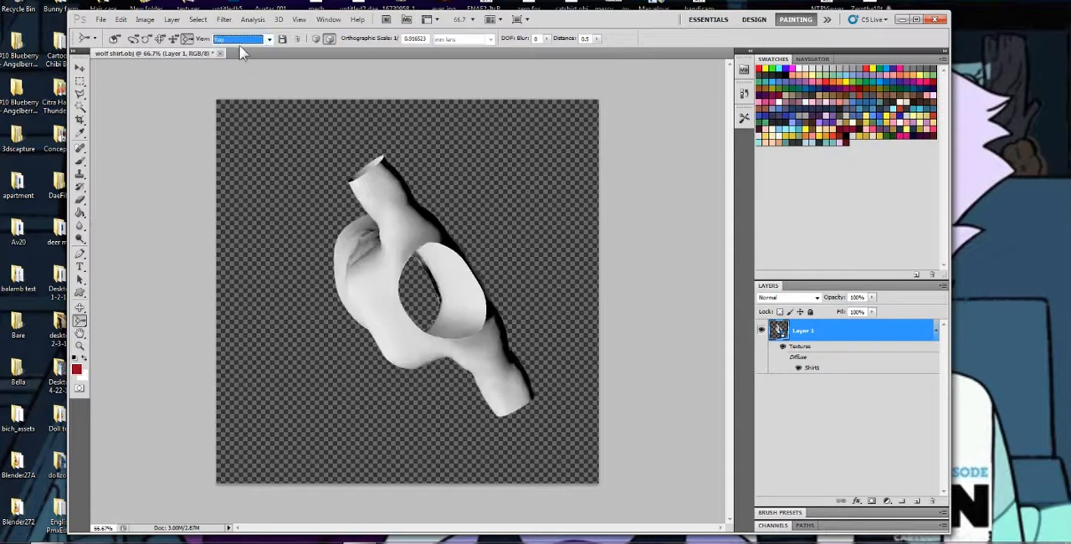
click(241, 39)
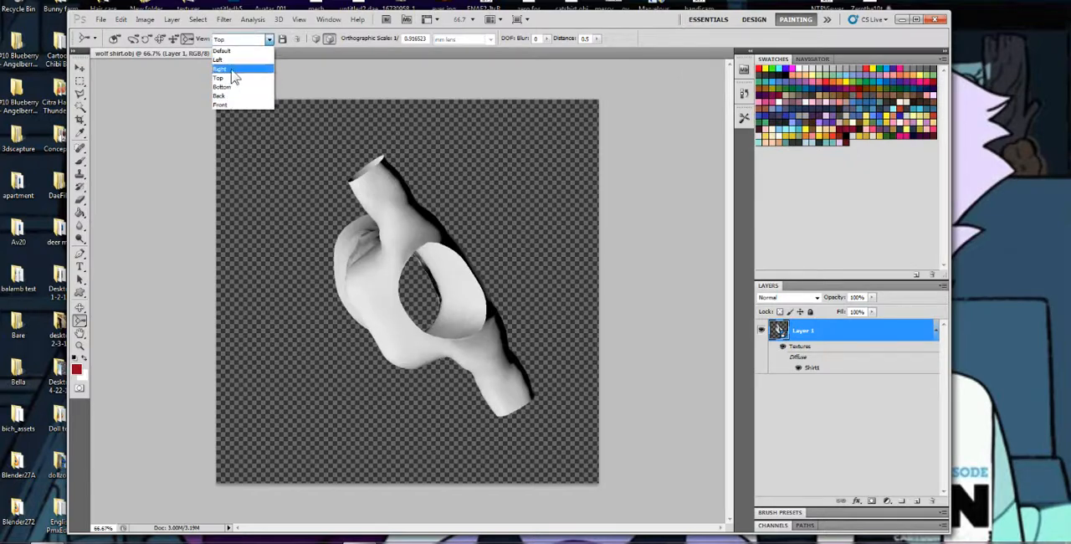
click(226, 105)
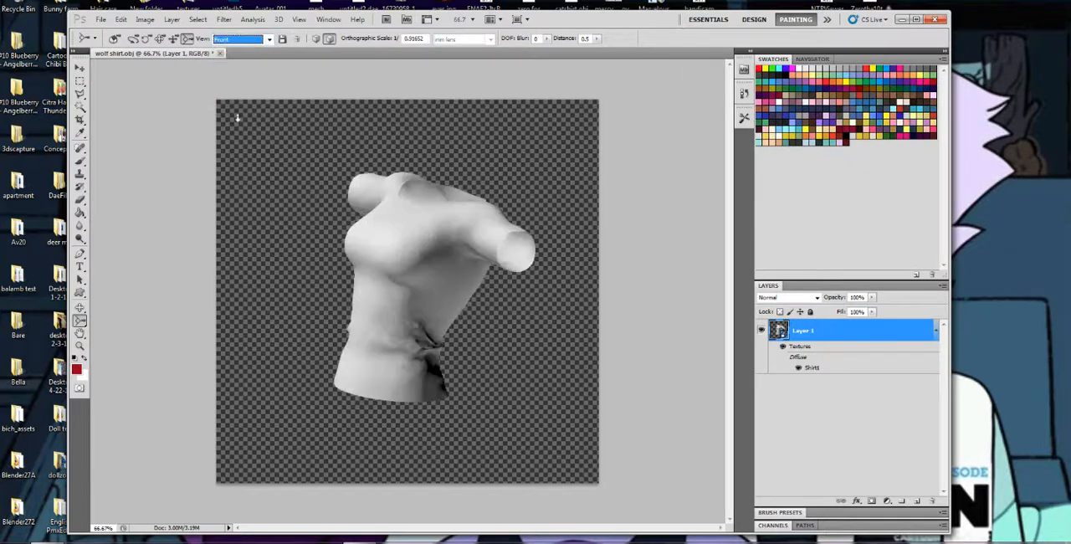
Rotate and roll the shirt until its front faces the viewer with the sleeves level
click(80, 309)
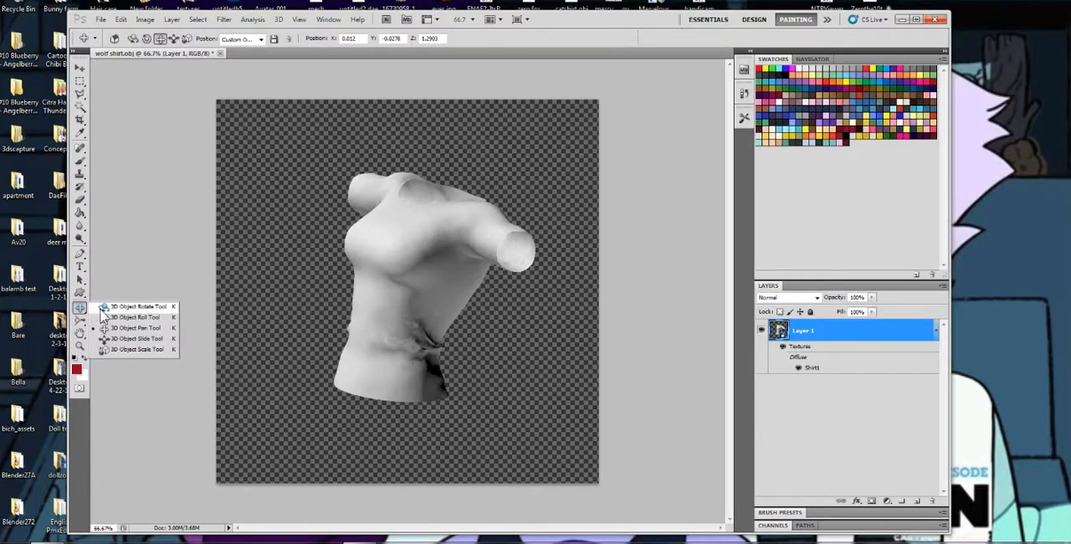
click(126, 307)
drag(441, 304, 530, 294)
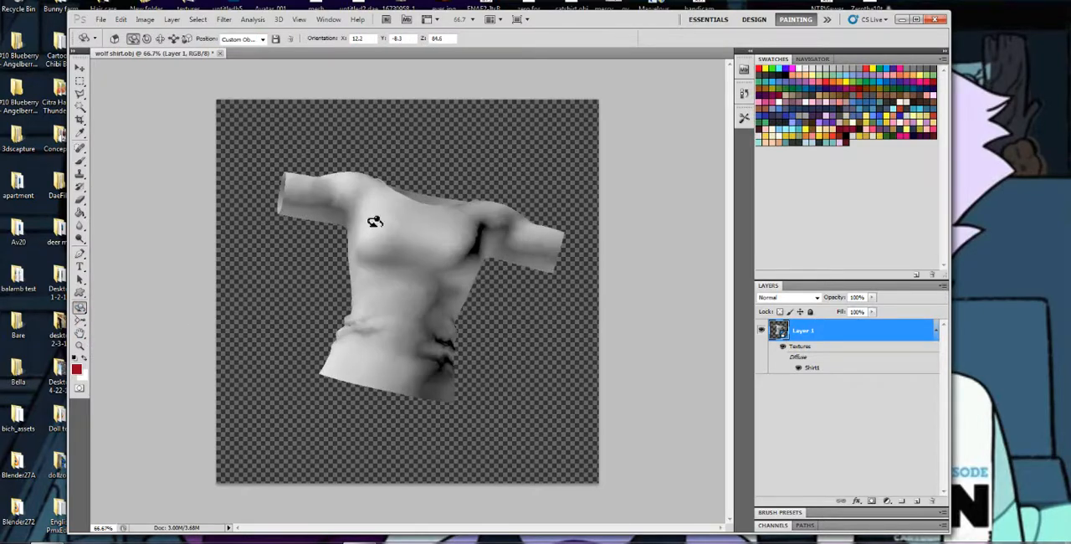
click(81, 309)
click(126, 317)
drag(434, 215, 410, 210)
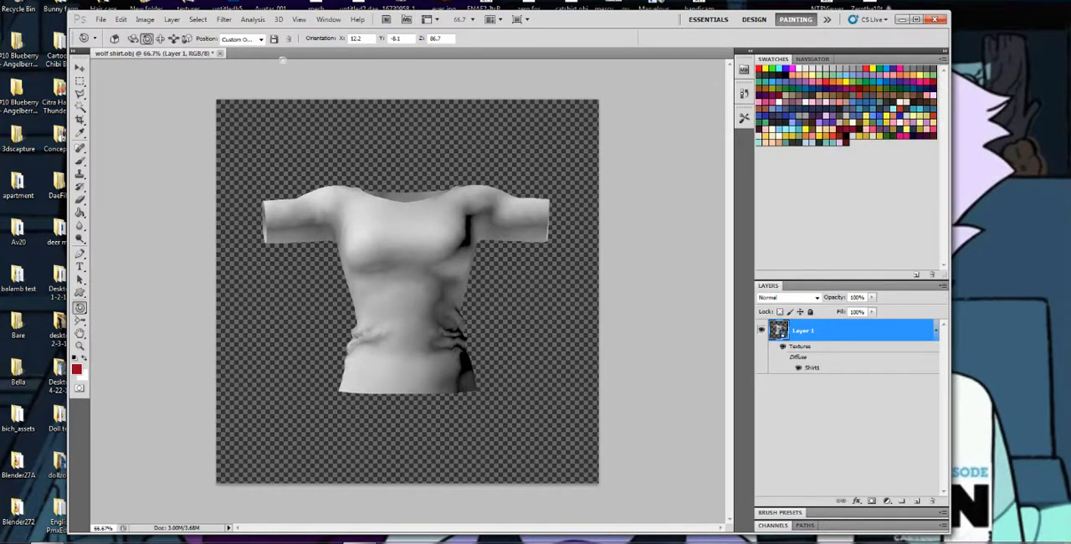
Save the shirt's current object position as a 3D view named "sorta front"
click(276, 41)
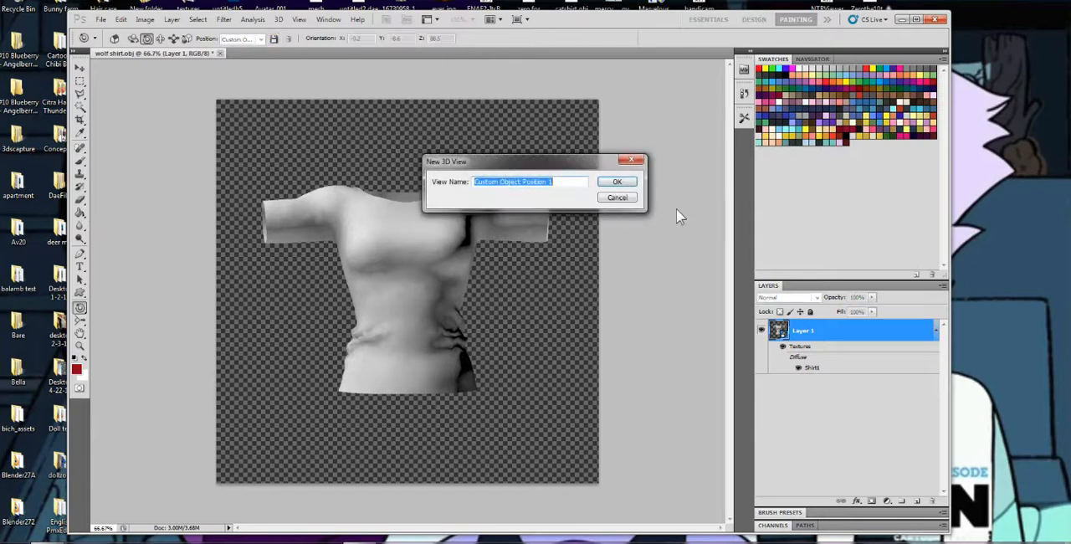
text(sorta front)
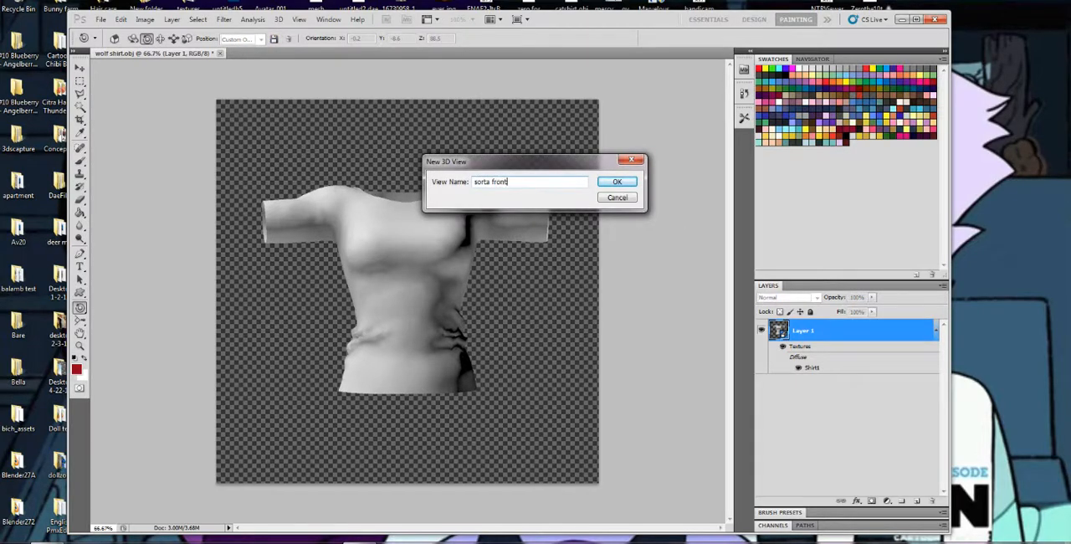
key(Return)
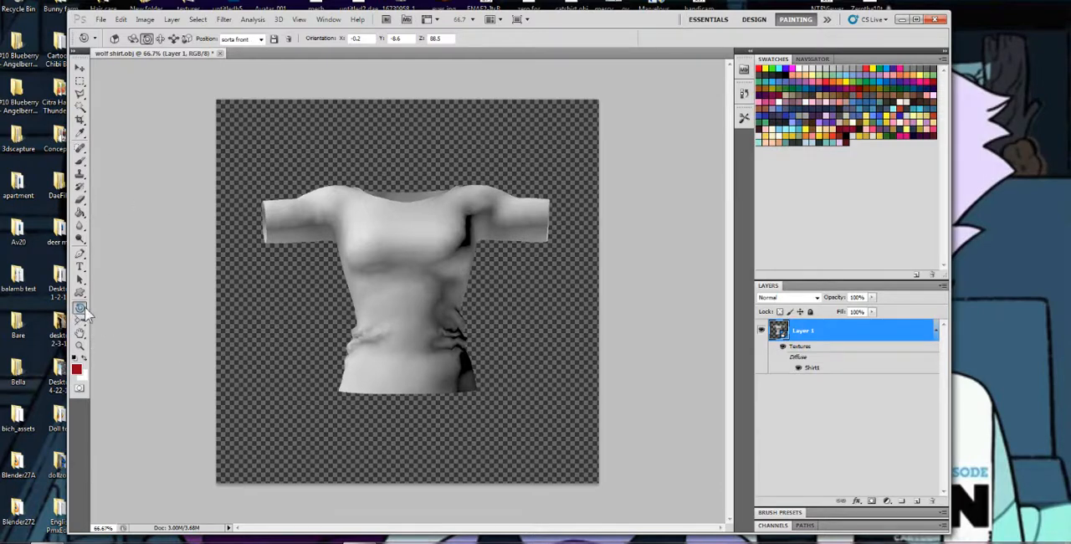
Tip the shirt slightly forward and paint a wavy dark red brush stroke down its front from chest to hem
drag(79, 307, 156, 311)
drag(410, 259, 463, 271)
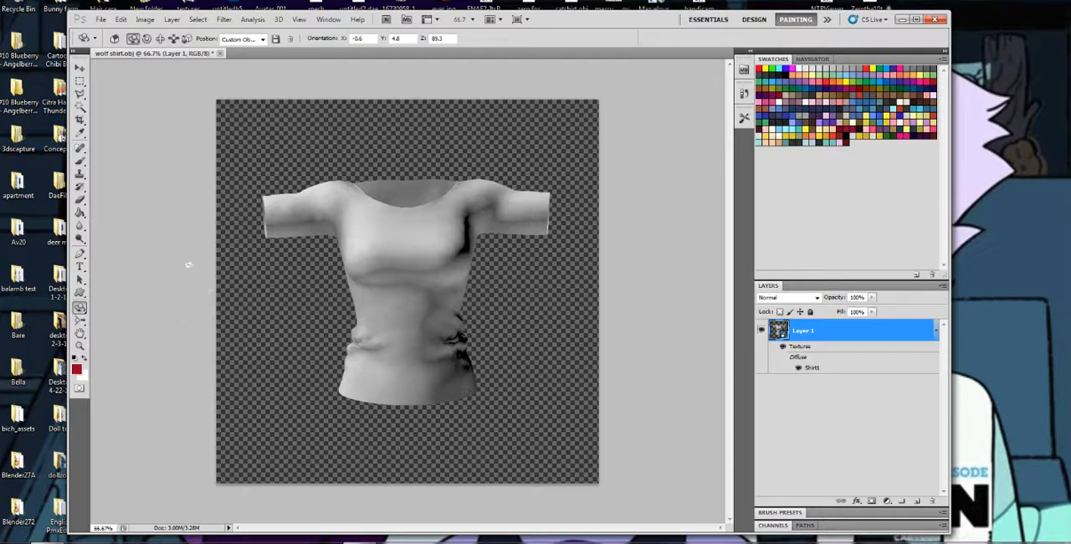
click(80, 160)
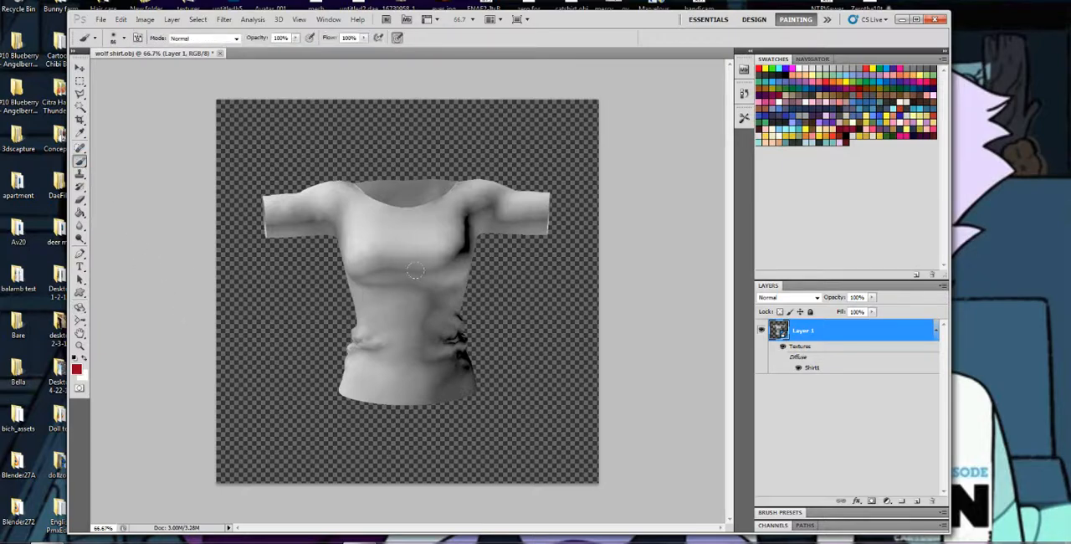
mouse_move(415, 250)
mouse_down()
mouse_move(395, 273)
mouse_move(402, 322)
mouse_move(382, 351)
mouse_move(395, 400)
mouse_up()
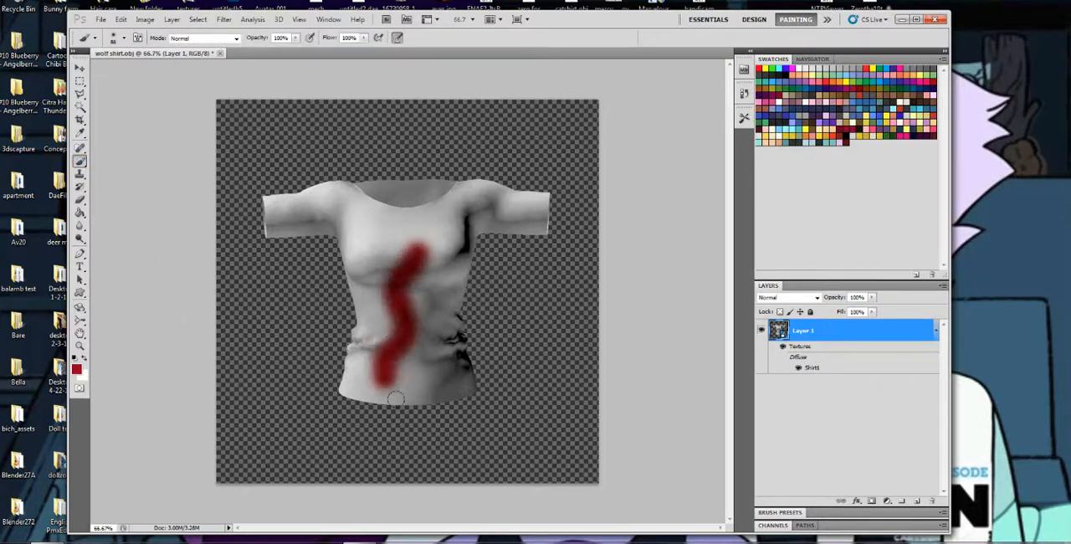
click(79, 321)
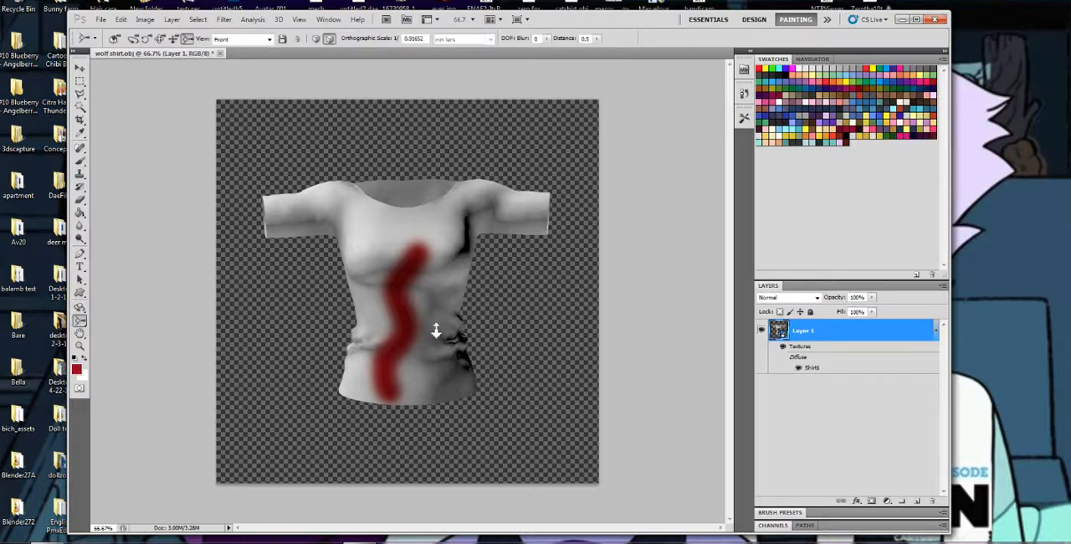
drag(435, 331, 390, 263)
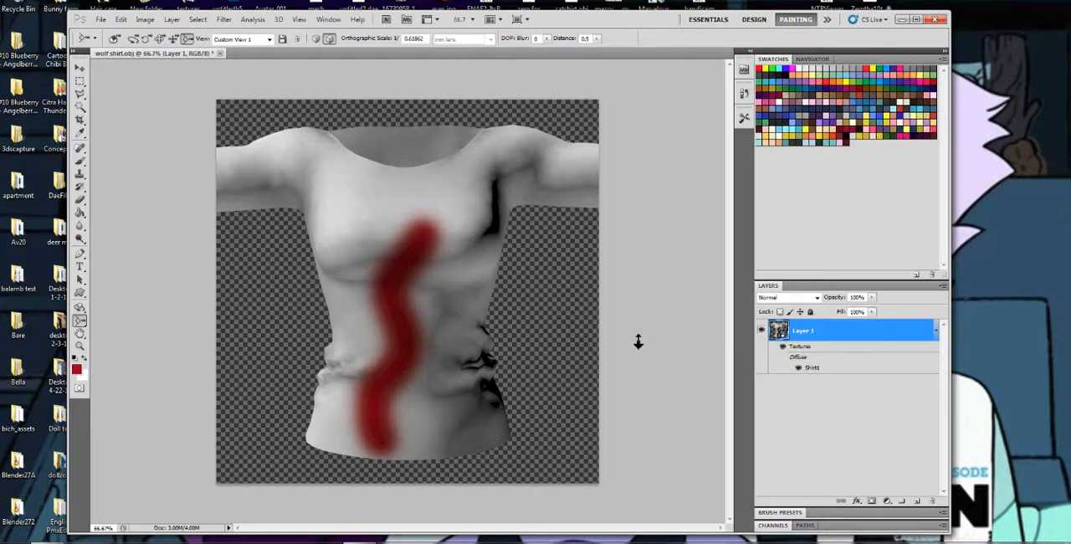
key(ctrl+z)
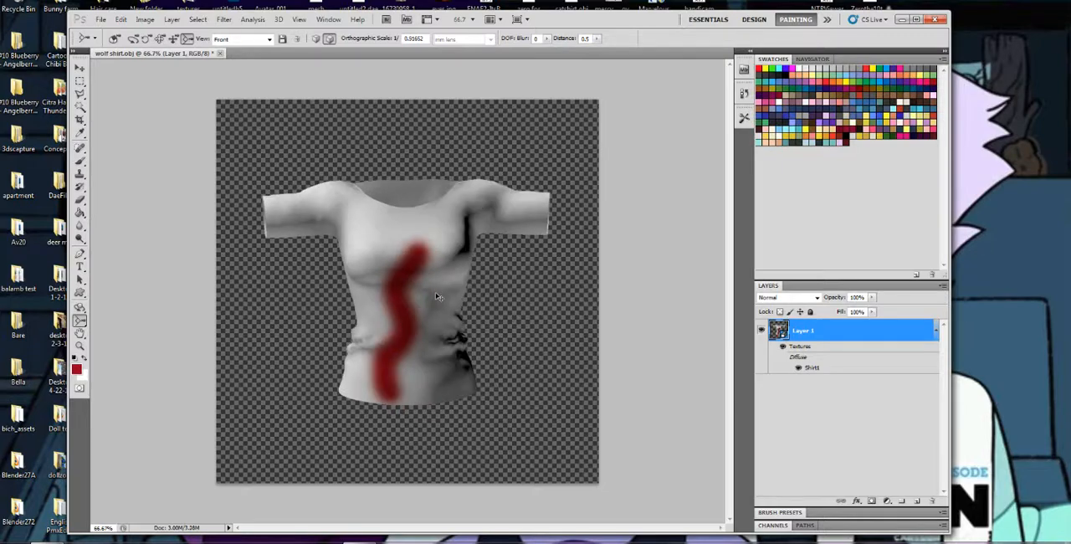
Undo the red brush stroke painted down the front of the shirt
key(ctrl+z)
key(ctrl+z)
key(ctrl+z)
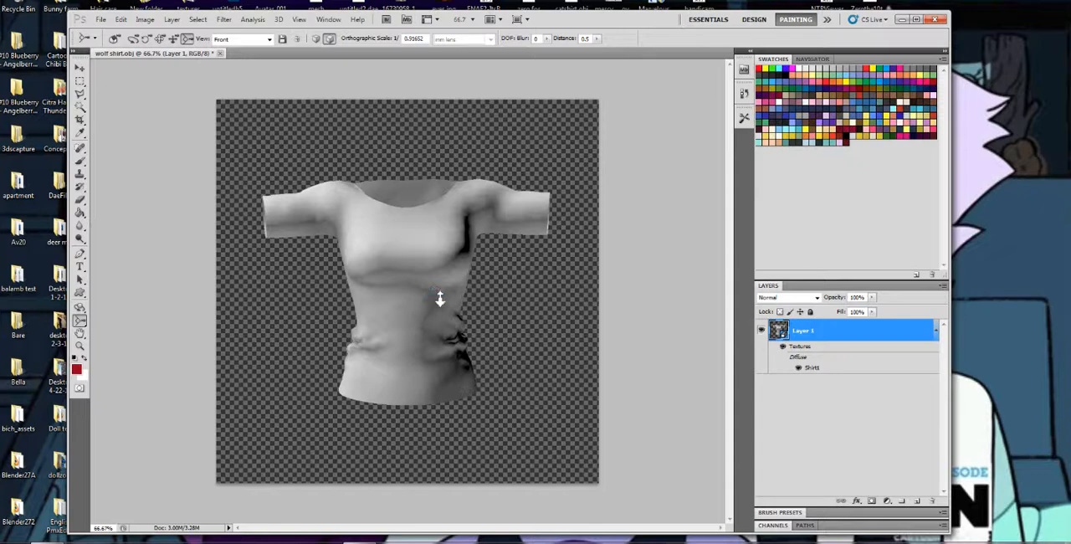
Open the shirt's Shirt1 diffuse texture and paint red strokes across both shirt pieces on a new layer
double_click(809, 369)
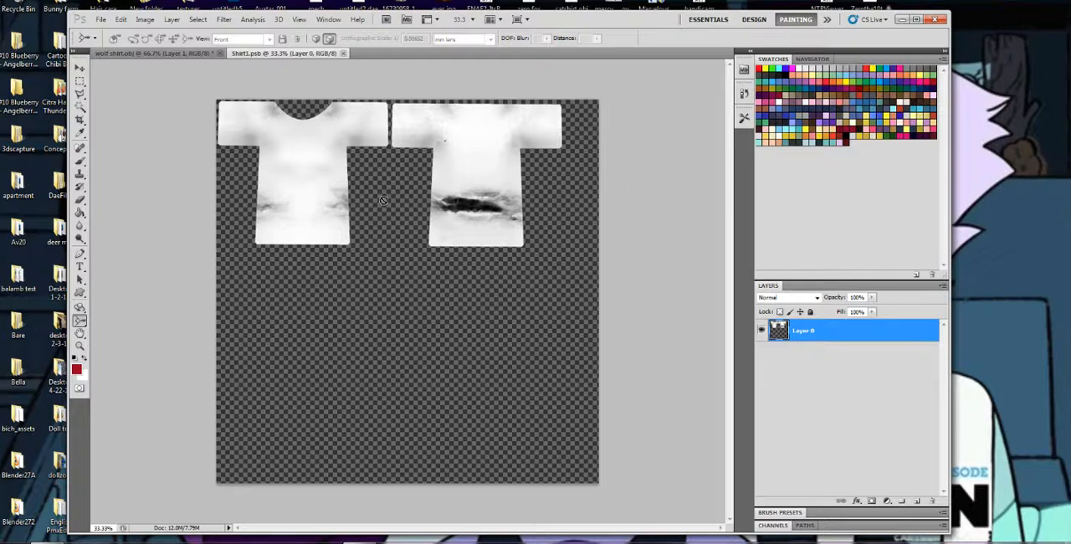
click(917, 500)
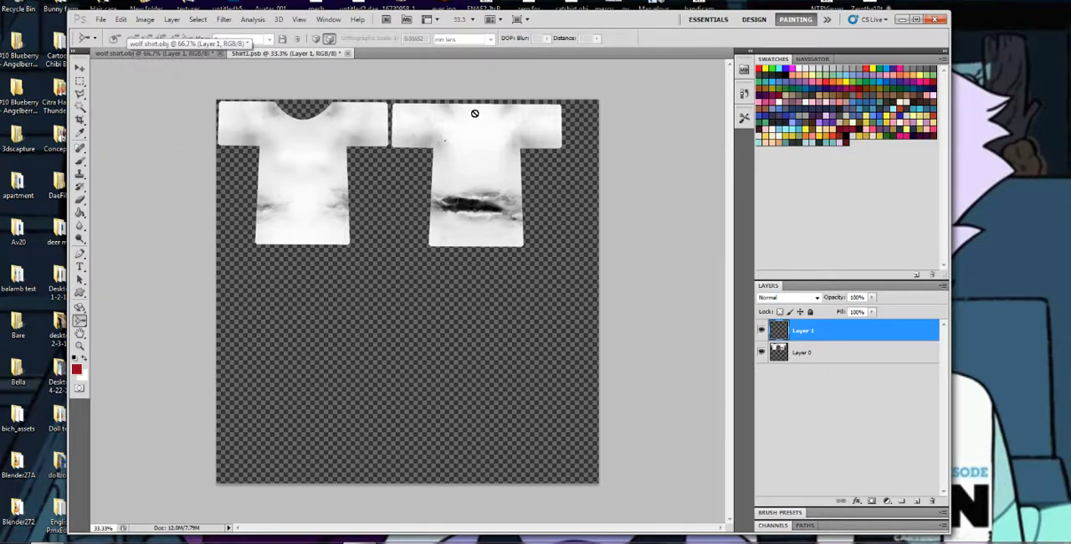
click(81, 161)
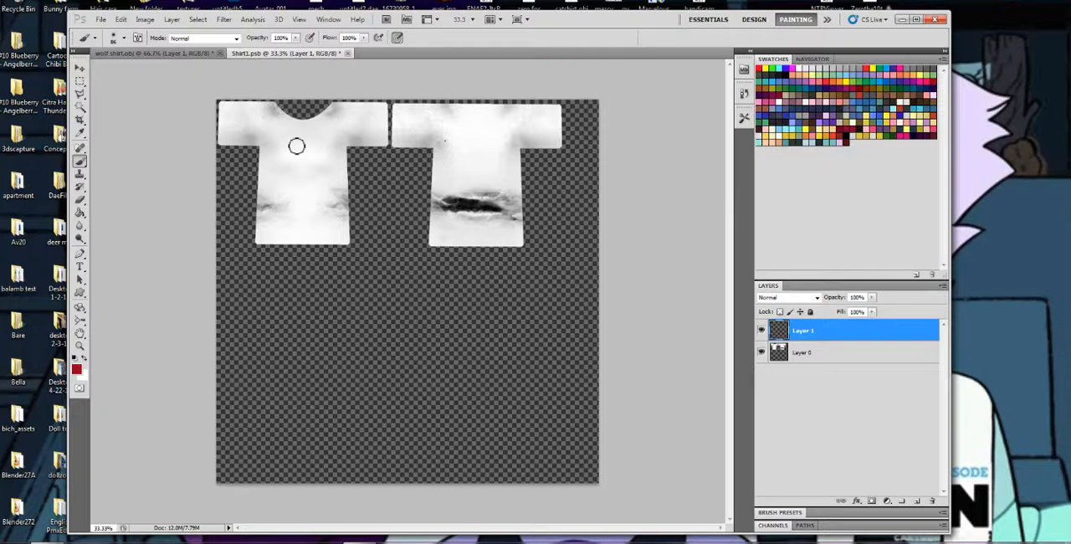
mouse_move(297, 147)
mouse_down()
mouse_move(508, 148)
mouse_move(521, 194)
mouse_move(256, 248)
mouse_move(278, 199)
mouse_move(268, 159)
mouse_move(466, 159)
mouse_up()
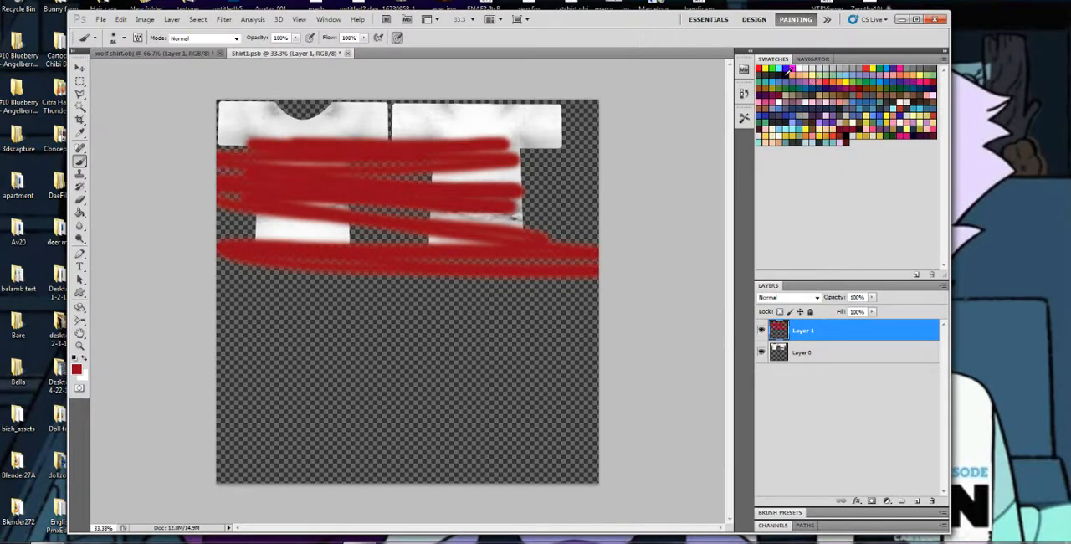
Enlarge the brush to 197 px and cover both shirt pieces and the red strokes with dark grey paint
click(778, 70)
mouse_move(421, 129)
mouse_down()
mouse_move(507, 136)
mouse_move(396, 119)
mouse_move(423, 125)
mouse_up()
right_click(428, 122)
click(511, 141)
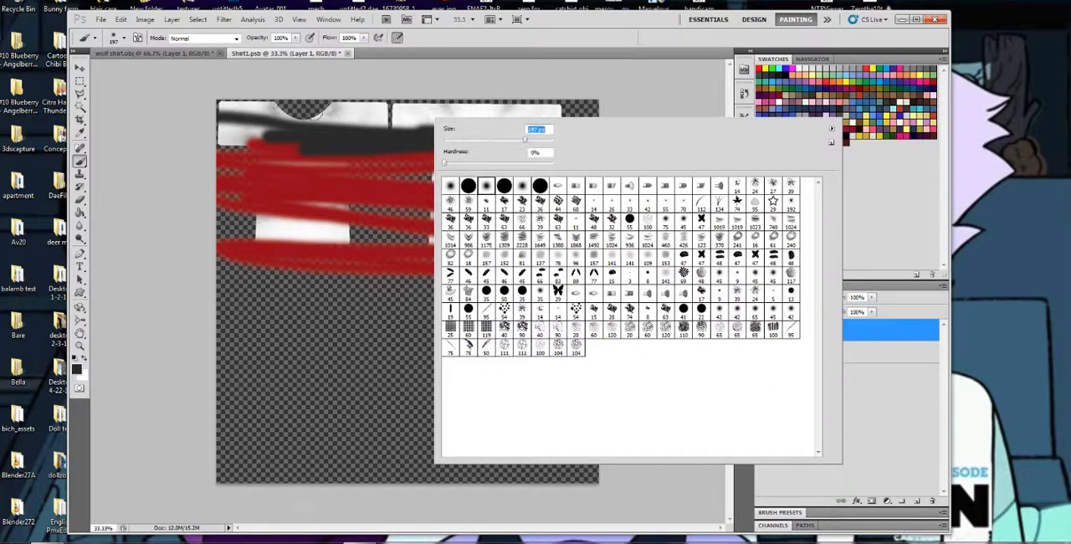
mouse_move(311, 114)
mouse_down()
mouse_move(523, 119)
mouse_move(231, 124)
mouse_move(556, 145)
mouse_move(181, 184)
mouse_move(586, 221)
mouse_move(141, 249)
mouse_move(578, 264)
mouse_up()
drag(287, 249, 565, 176)
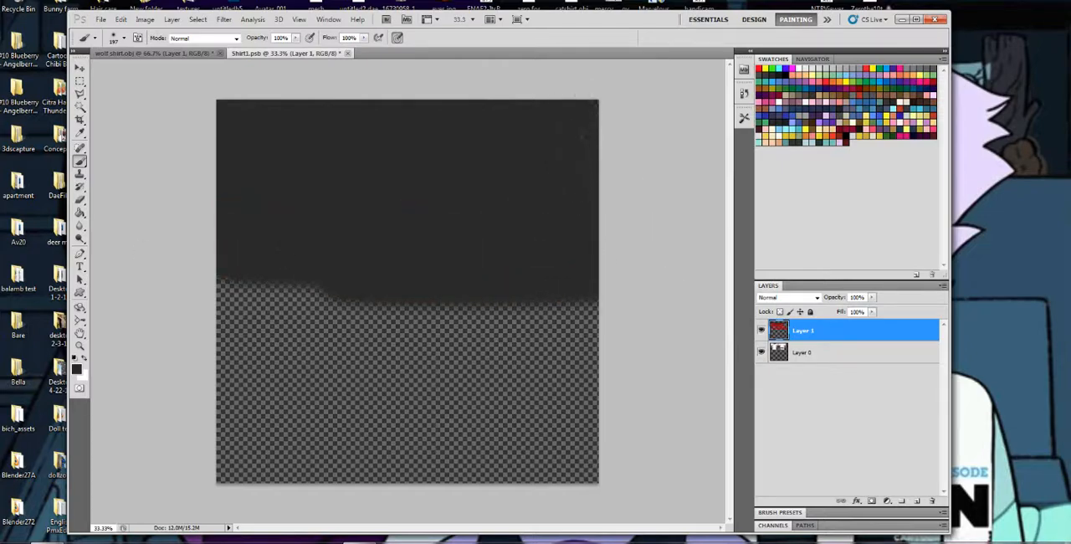
drag(156, 263, 316, 294)
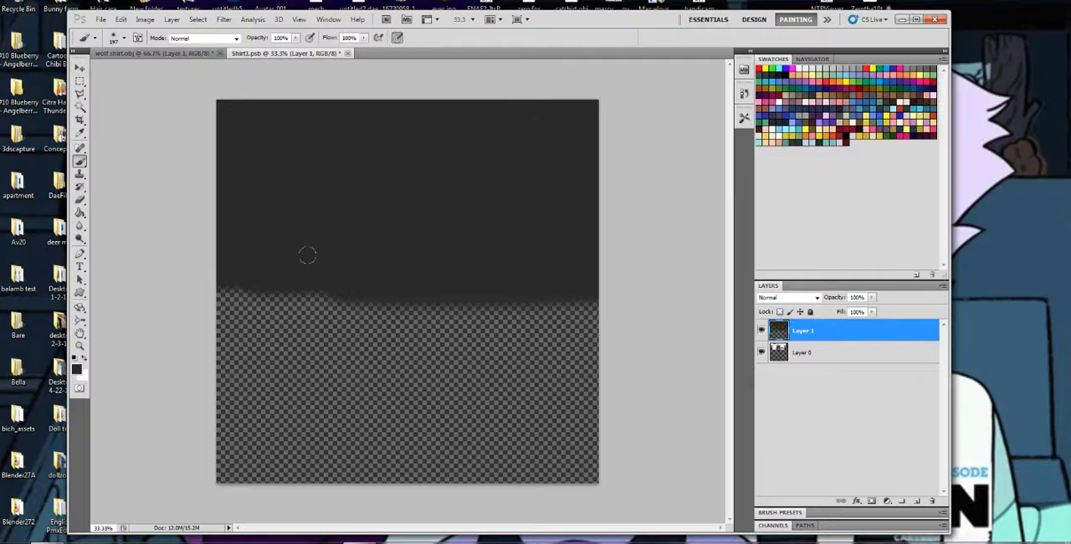
Set the blend mode of the dark grey paint layer to Multiply
click(792, 298)
click(792, 297)
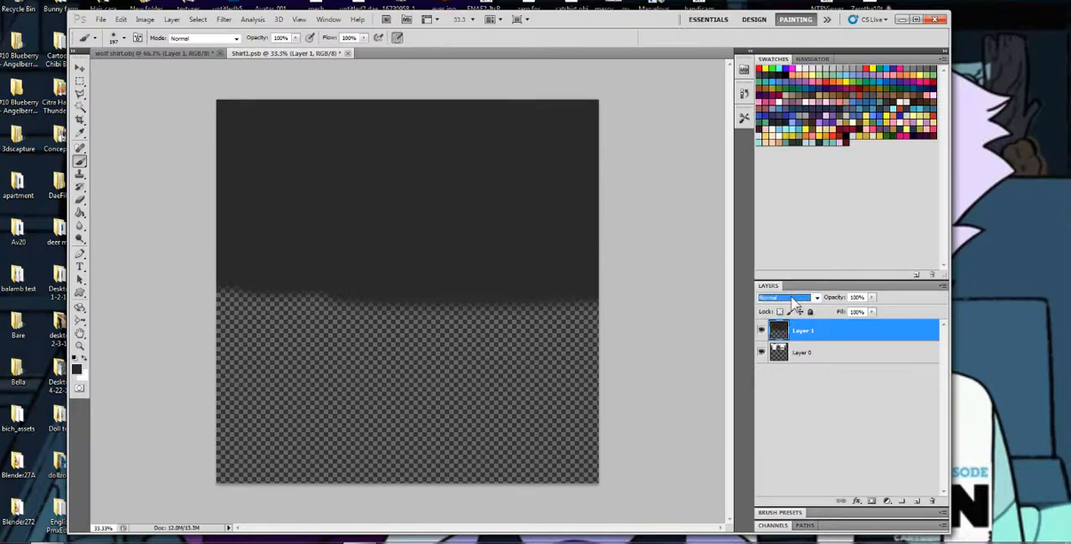
click(797, 299)
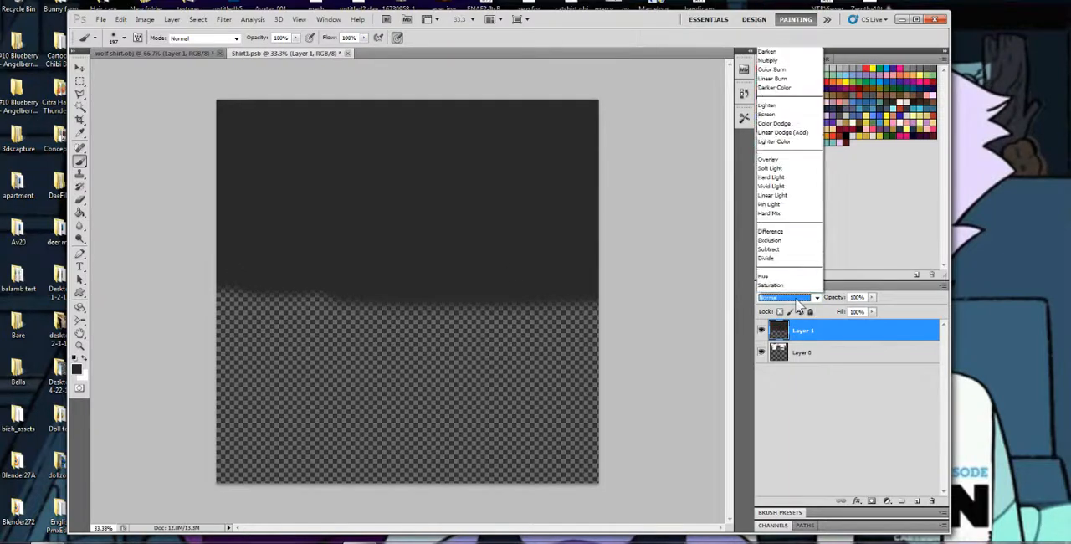
click(798, 299)
click(798, 303)
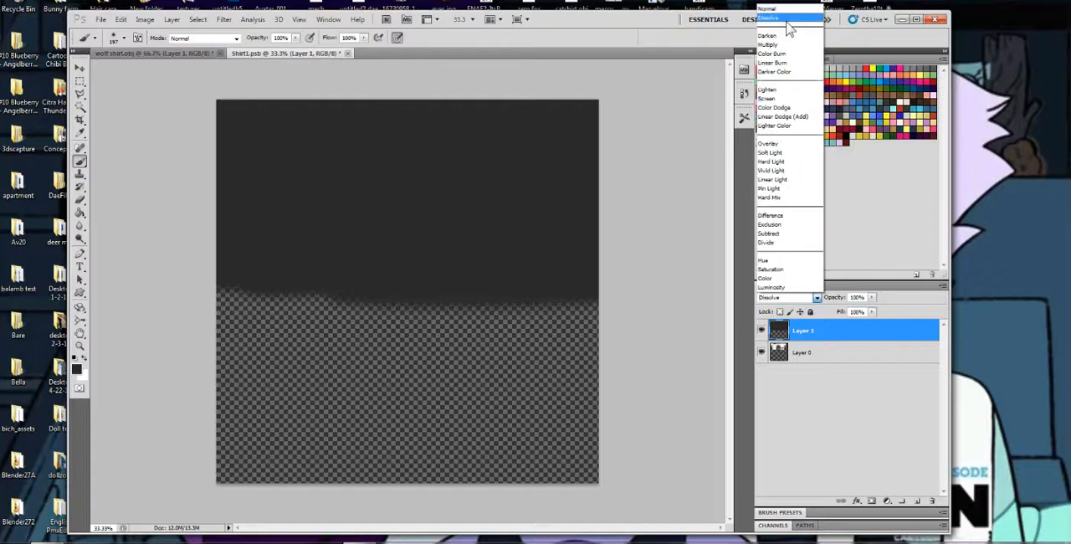
click(788, 46)
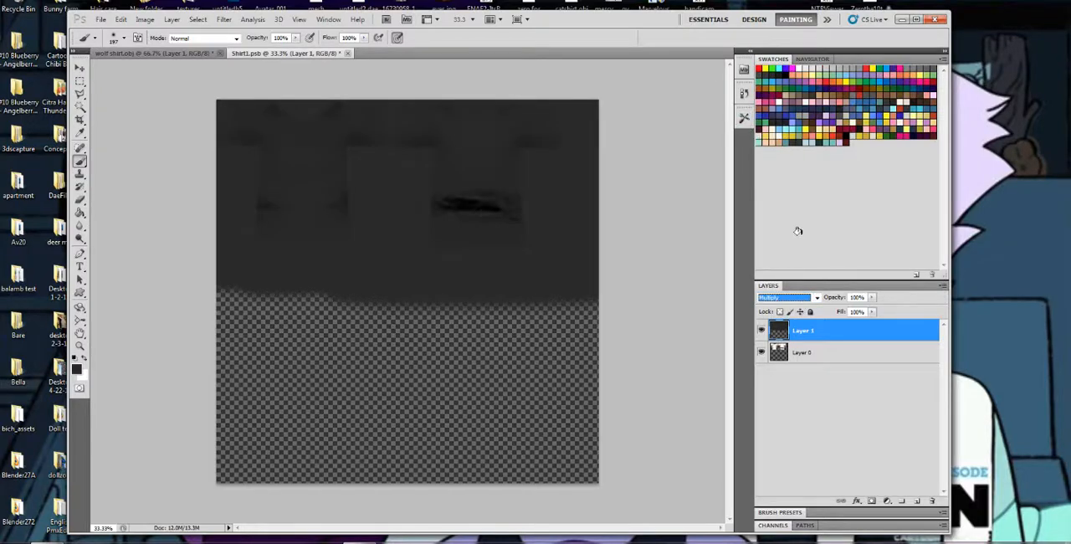
Try blend modes such as Linear Burn, Lighter Color, Hard Mix and Hue on the grey layer, and return it to Multiply
scroll(798, 299, down, 5)
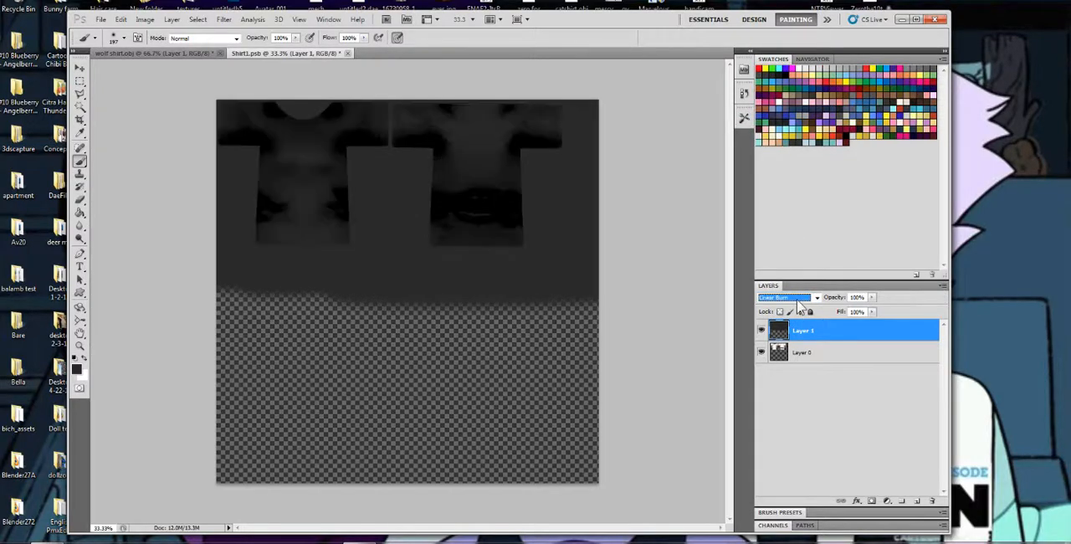
scroll(797, 299, down, 7)
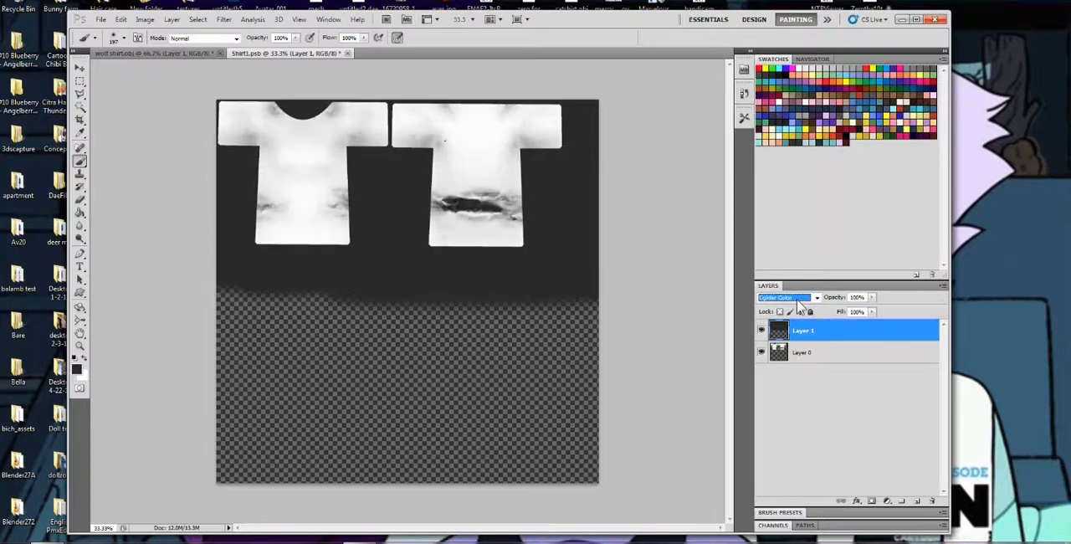
scroll(799, 307, down, 6)
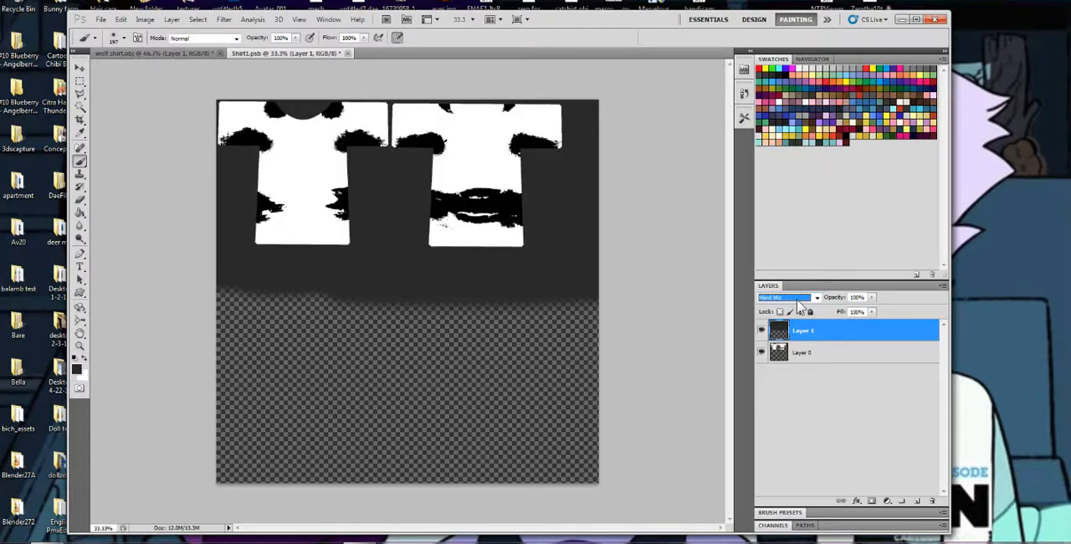
scroll(799, 302, down, 2)
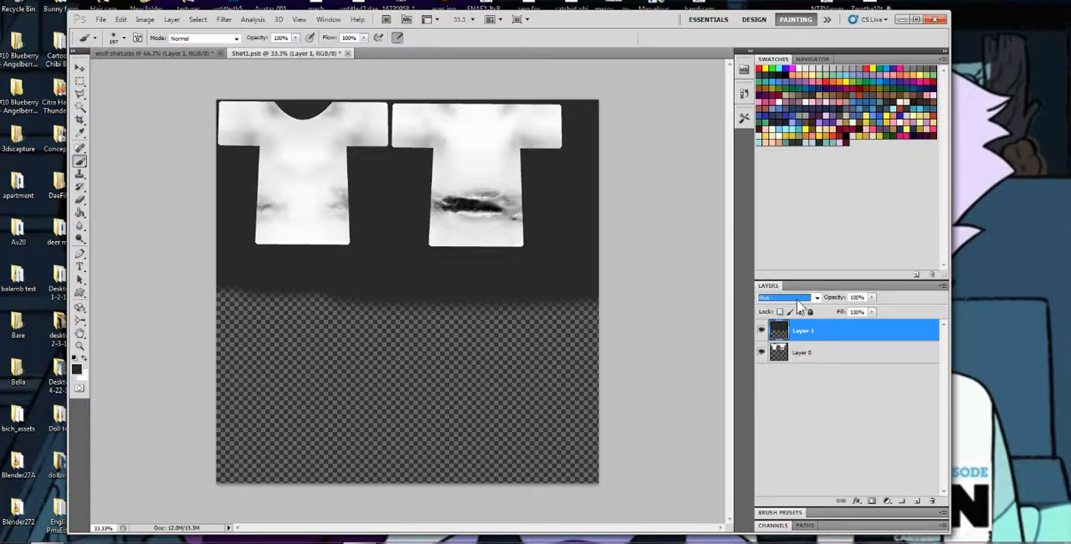
click(799, 299)
click(787, 45)
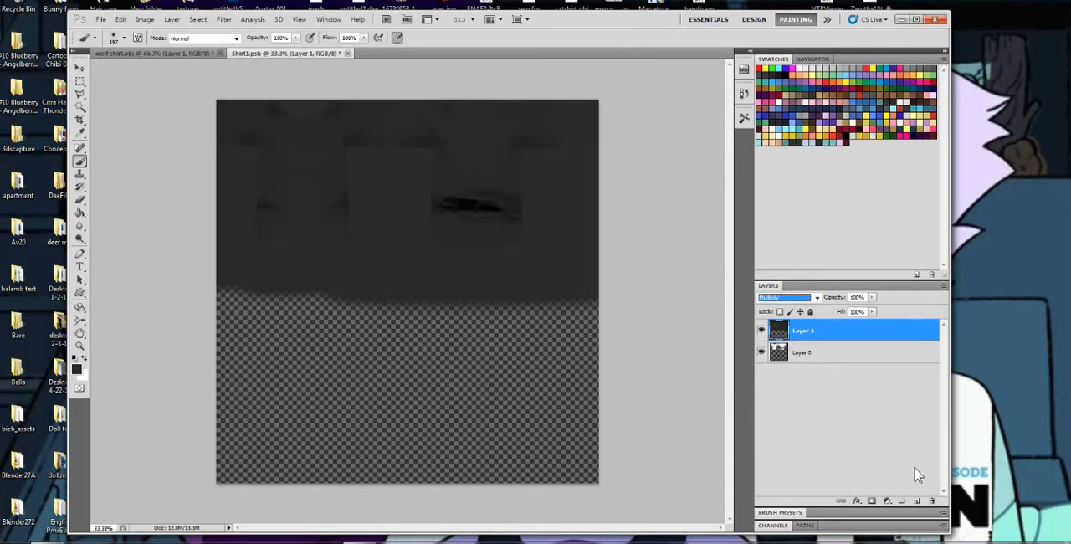
Add an empty layer above the grey paint, and check the texture on the wolf shirt.obj model, turned slightly and enlarged
click(916, 501)
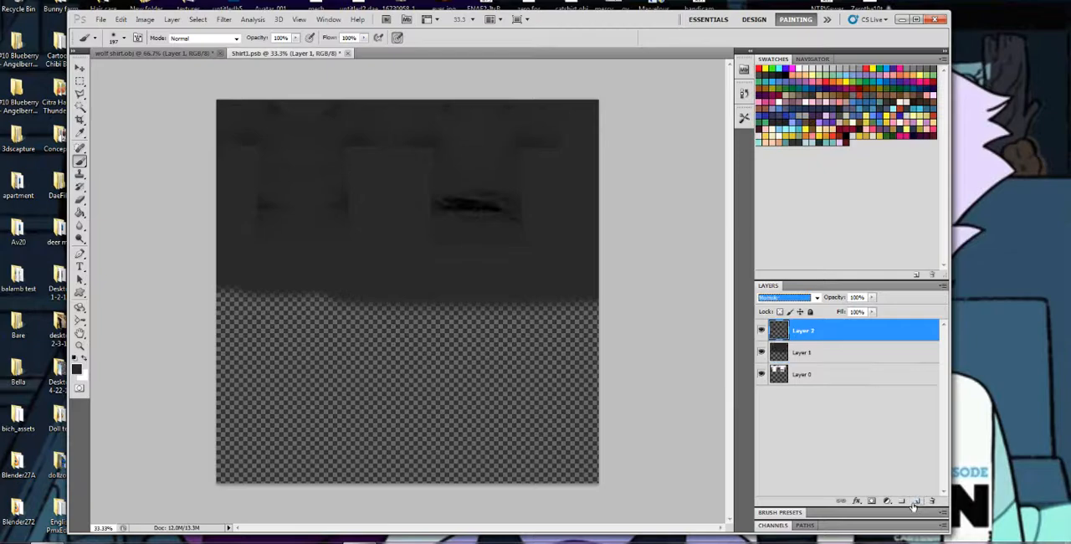
click(118, 52)
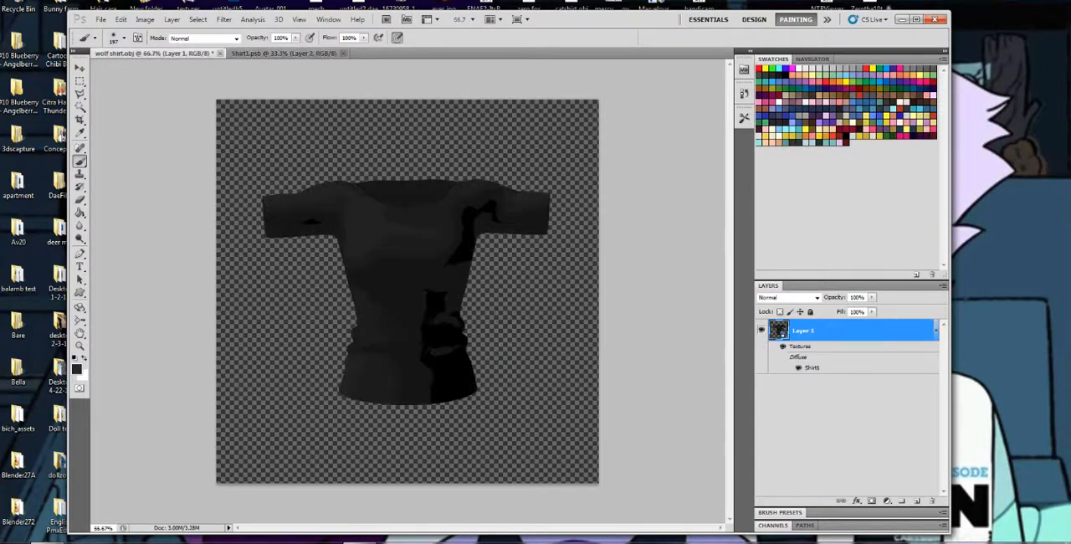
click(79, 307)
mouse_move(438, 302)
mouse_down()
mouse_move(426, 302)
mouse_move(469, 300)
mouse_move(402, 296)
mouse_move(485, 279)
mouse_move(545, 294)
mouse_move(459, 292)
mouse_move(449, 327)
mouse_move(440, 295)
mouse_up()
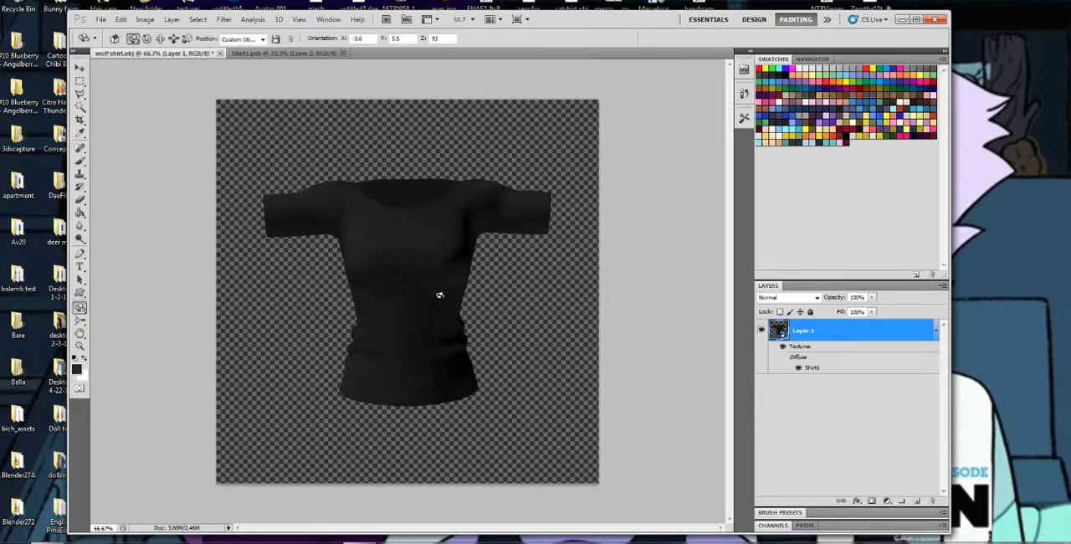
click(80, 321)
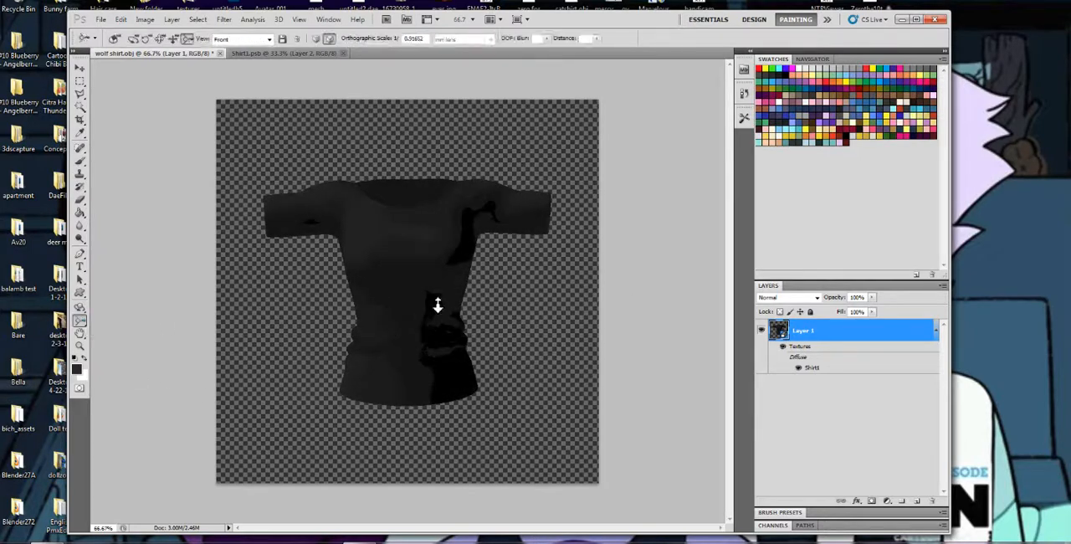
drag(437, 305, 420, 350)
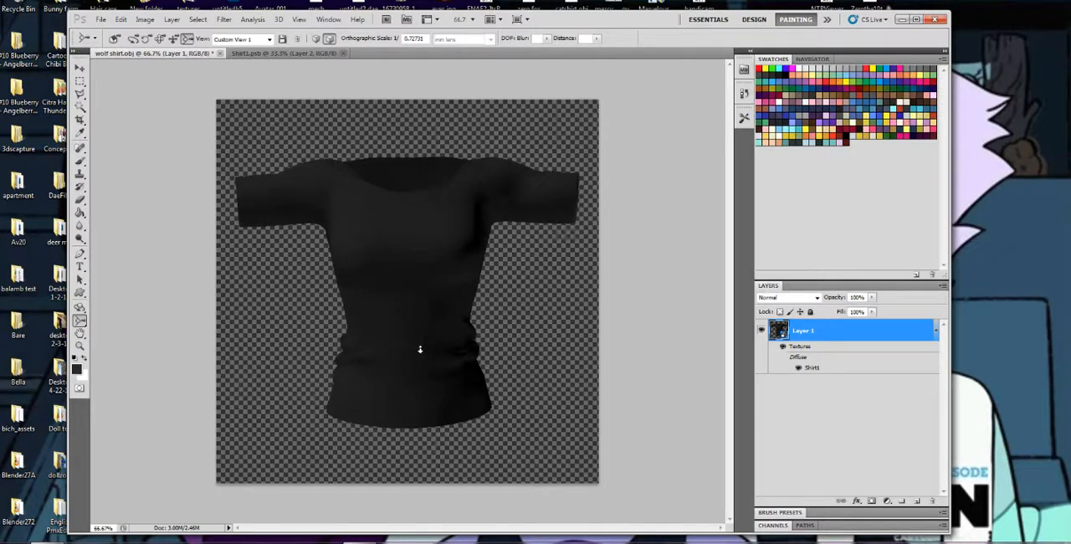
Reopen the Shirt1 texture and paint pink over both shirt pieces on the Multiply layer, Layer 1
double_click(810, 368)
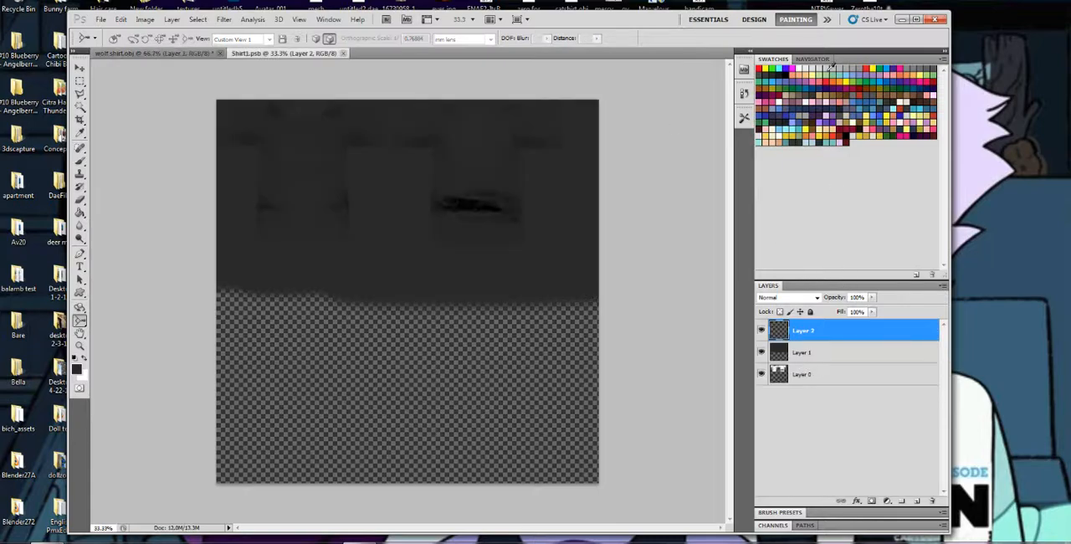
click(802, 353)
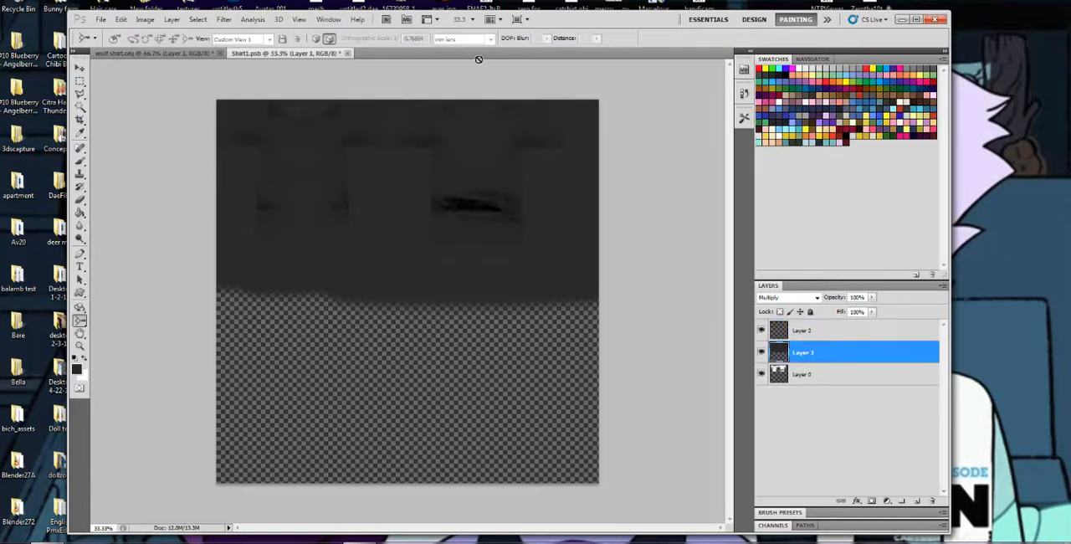
click(824, 76)
click(79, 160)
mouse_move(285, 155)
mouse_down()
mouse_move(337, 144)
mouse_move(220, 132)
mouse_move(447, 110)
mouse_move(572, 133)
mouse_move(467, 132)
mouse_up()
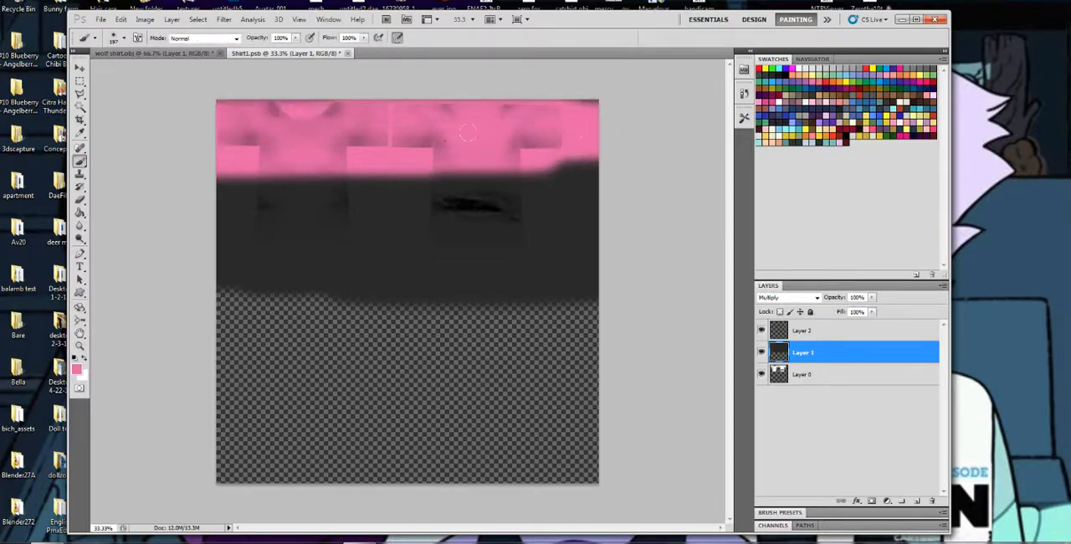
mouse_move(255, 158)
mouse_down()
mouse_move(243, 209)
mouse_move(251, 230)
mouse_move(577, 226)
mouse_move(561, 197)
mouse_move(543, 255)
mouse_move(590, 246)
mouse_up()
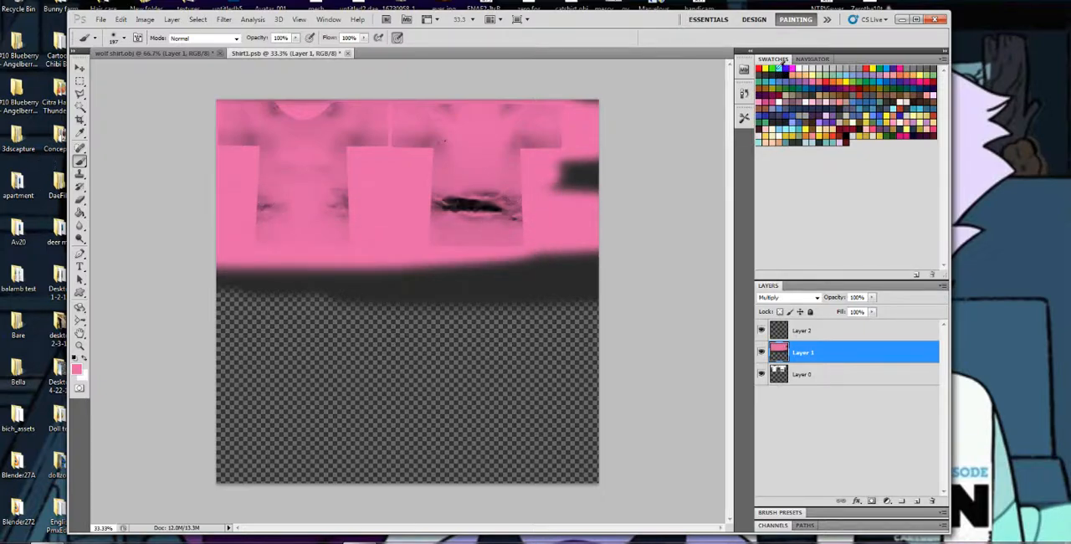
drag(755, 68, 757, 69)
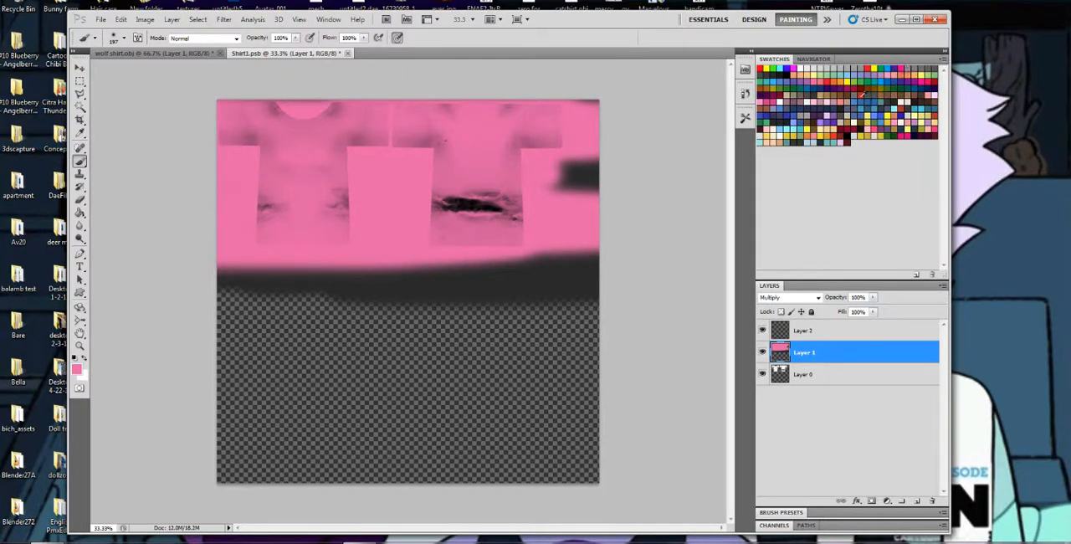
mouse_move(477, 107)
mouse_down()
mouse_move(292, 126)
mouse_move(179, 108)
mouse_up()
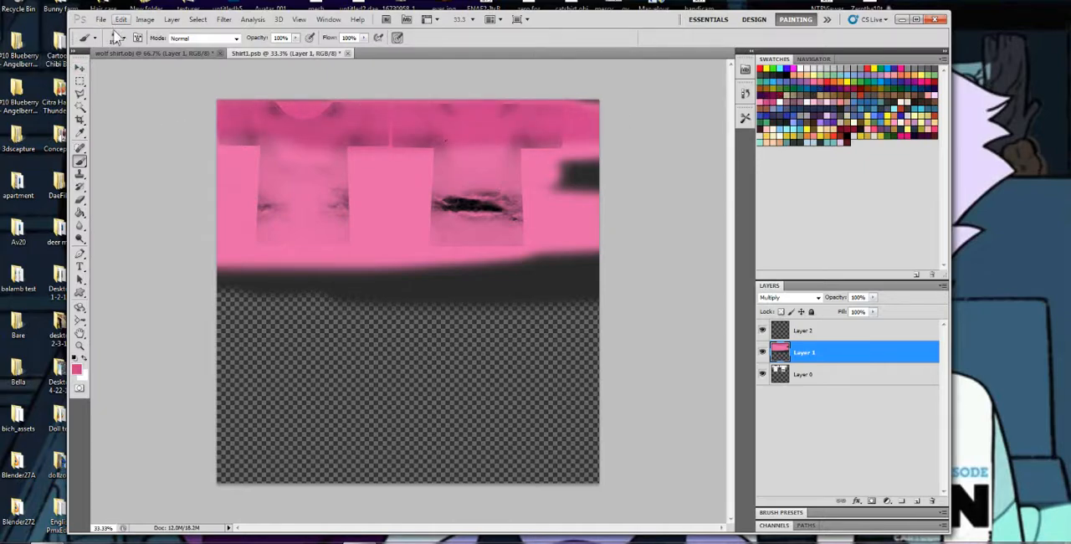
key(ctrl+z)
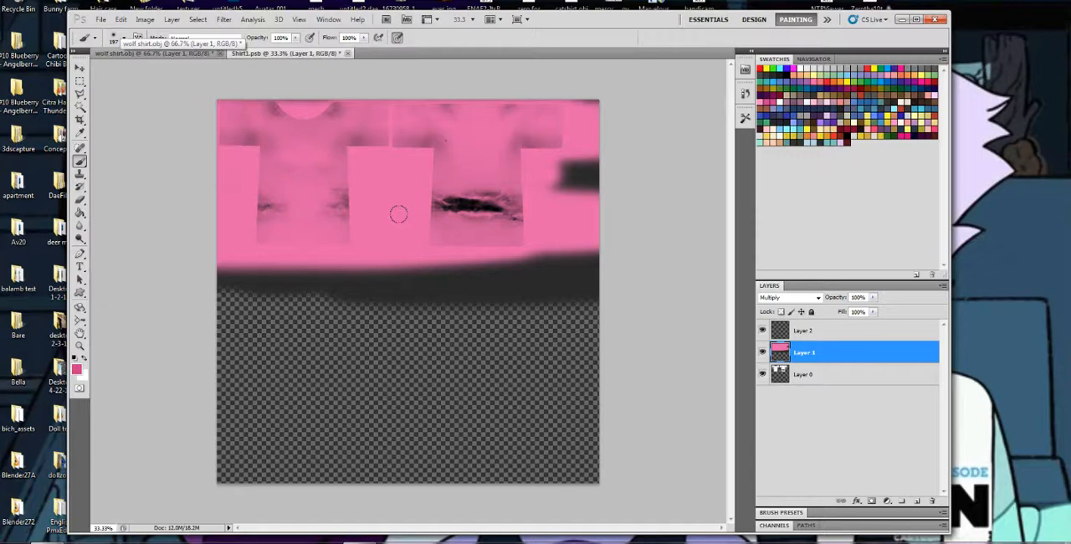
Try blend modes such as Darker Color, Lighter Color and Overlay on the pink Layer 1, and return it to Multiply
click(783, 298)
click(786, 59)
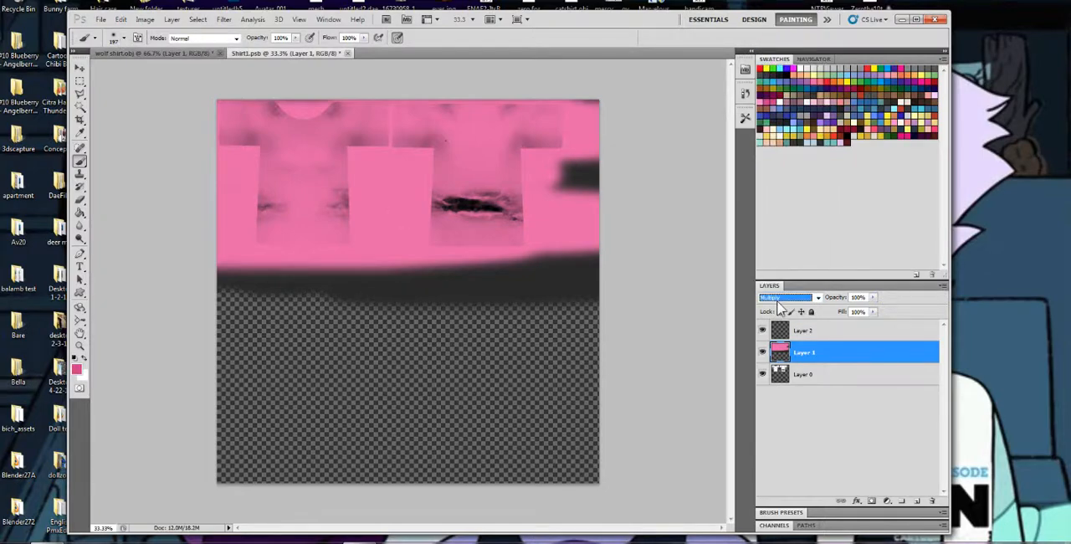
scroll(778, 301, up, 1)
scroll(778, 301, down, 4)
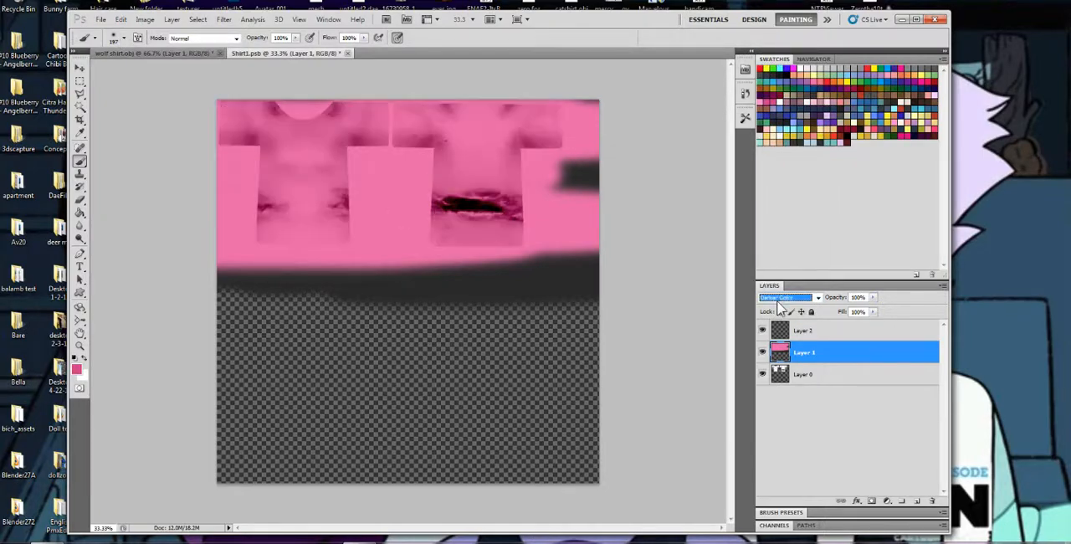
scroll(778, 301, down, 4)
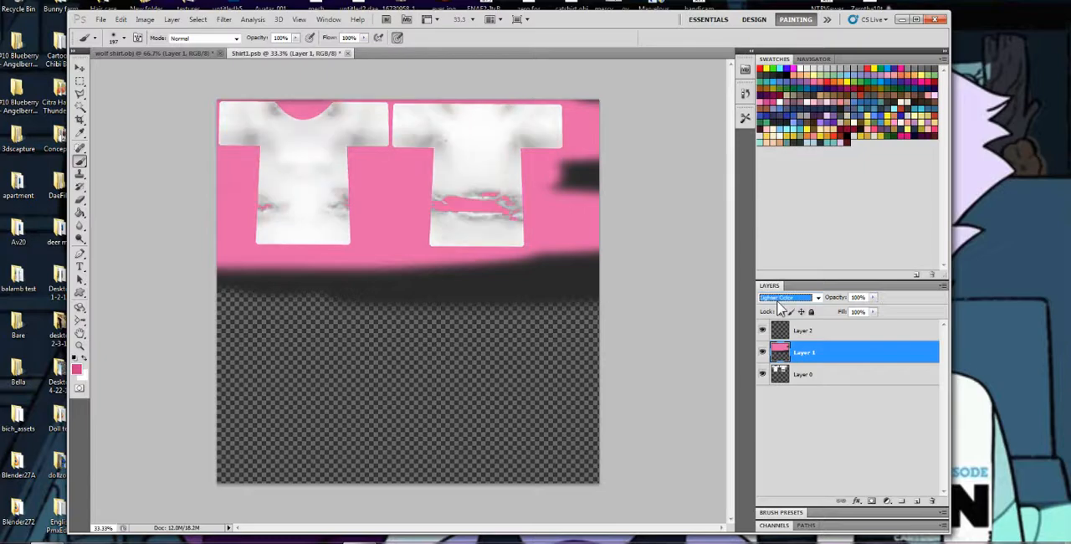
click(783, 298)
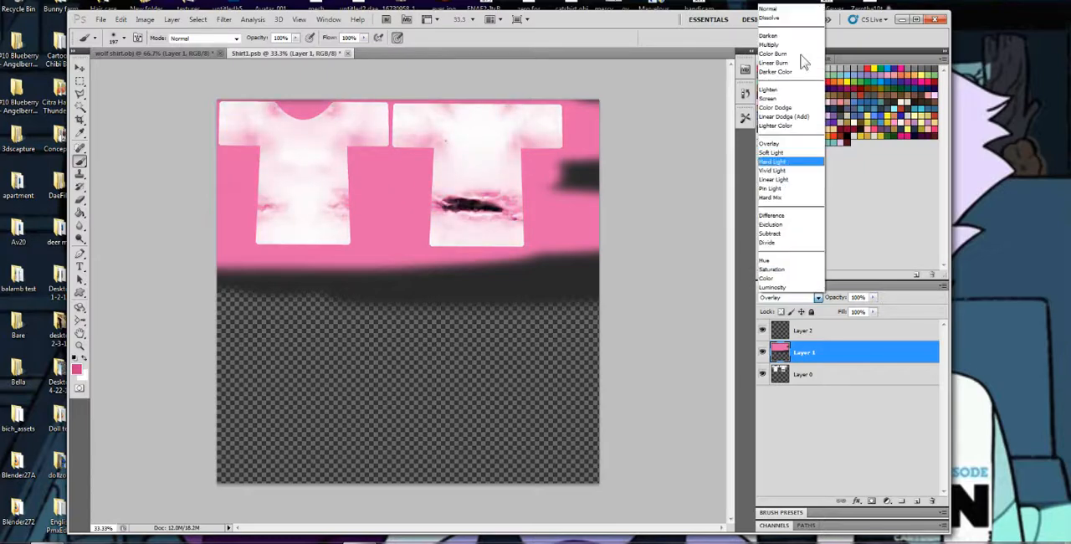
click(785, 50)
Reduce the fill of Layer 1 to 72%, and check the lighter pink on the shirt model with the texture document closed
click(873, 311)
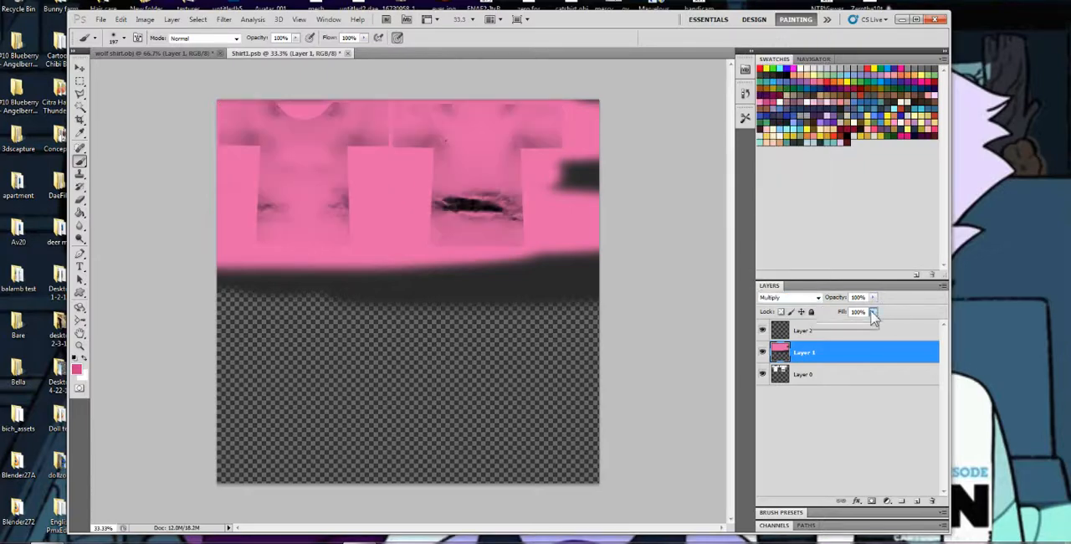
drag(857, 325, 857, 324)
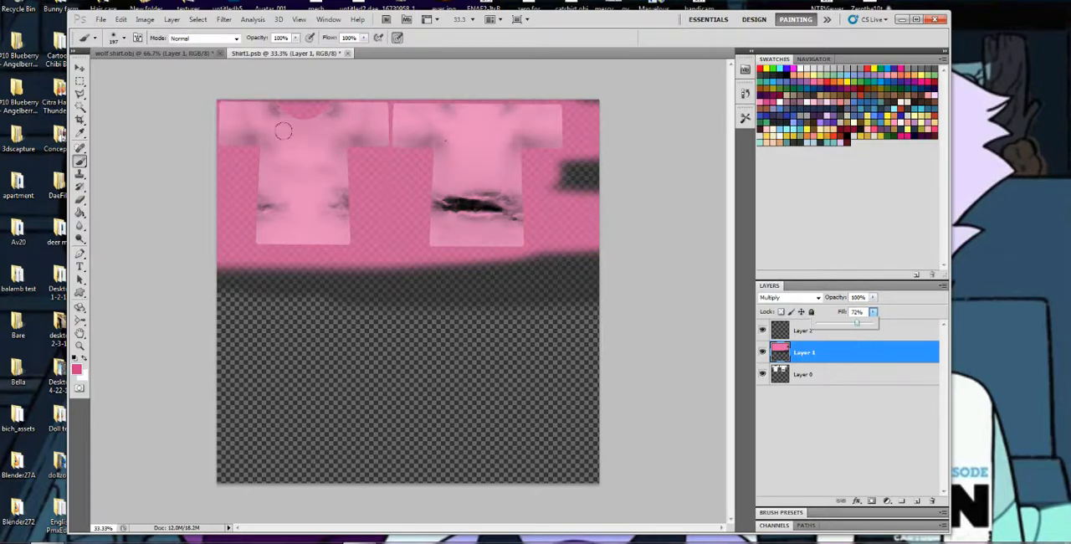
click(780, 330)
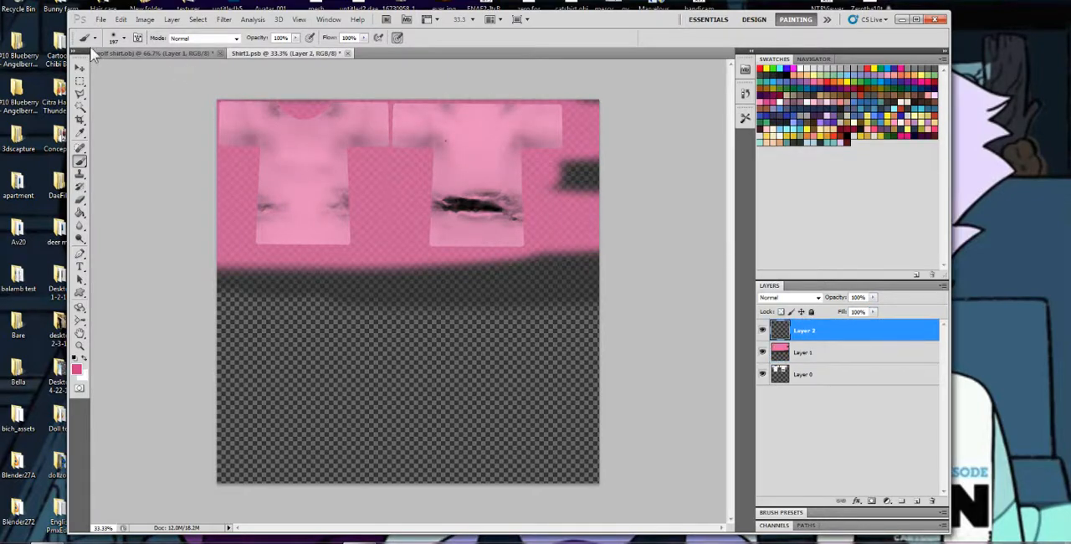
key(ctrl+Tab)
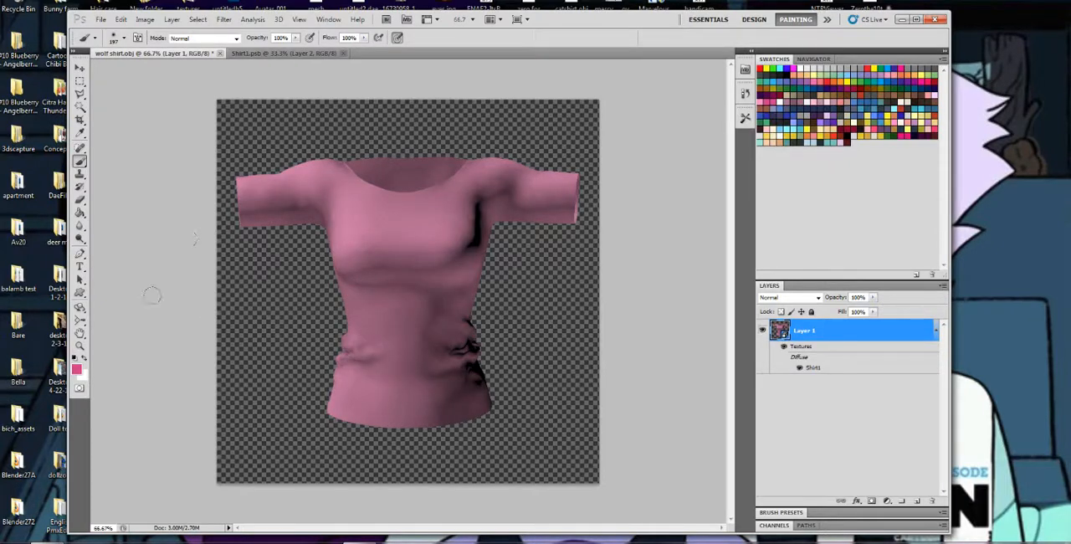
double_click(815, 369)
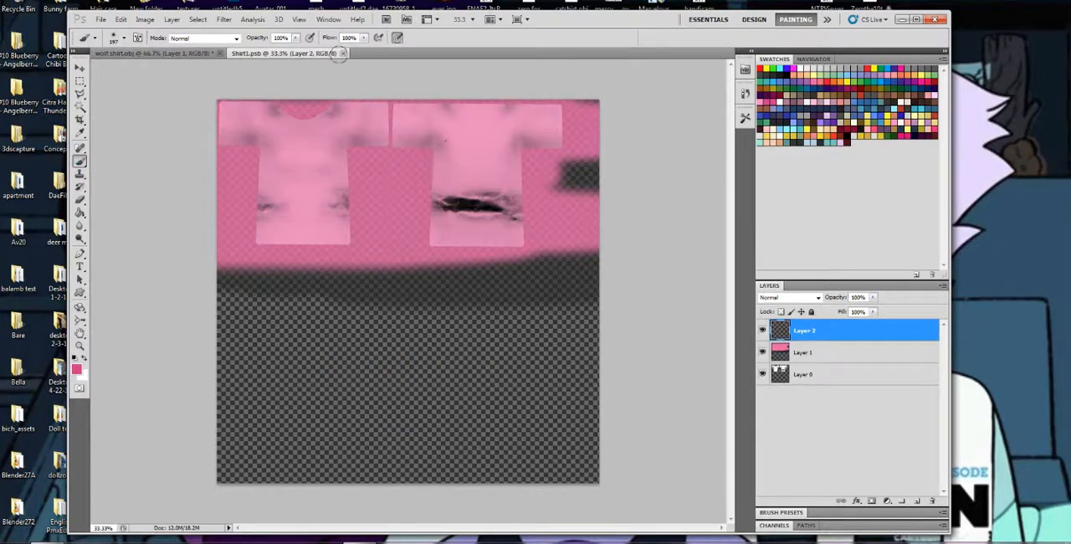
click(342, 53)
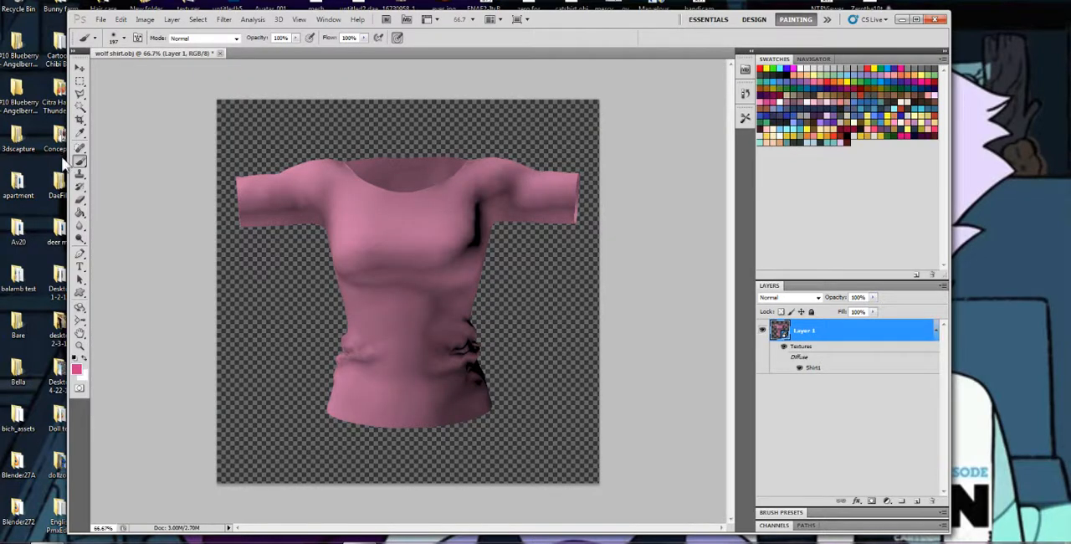
Try painting a pink stroke directly across the front of the shirt model with a hard round 27 px brush, and undo it
right_click(448, 226)
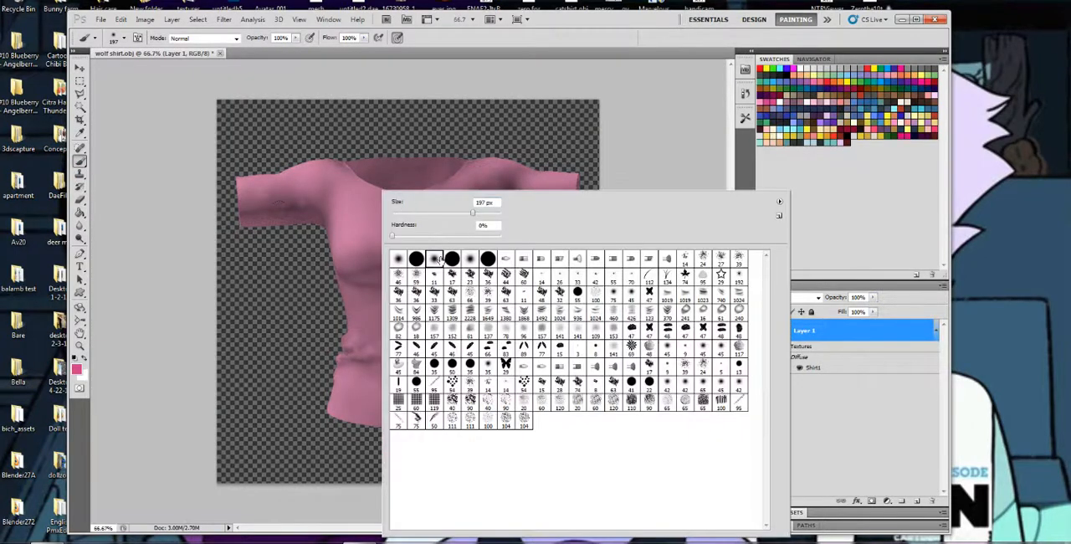
click(452, 259)
click(406, 214)
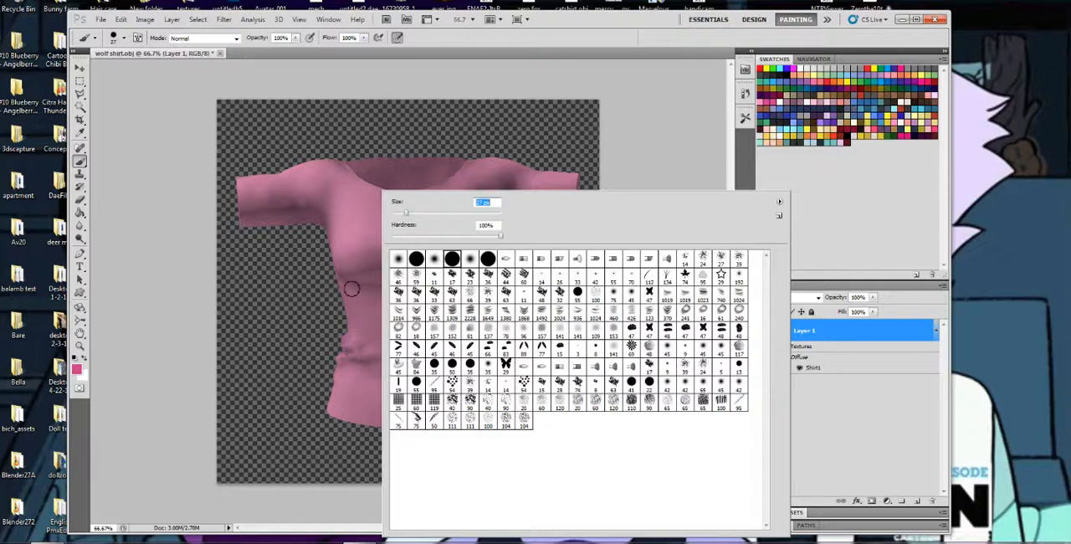
mouse_move(351, 285)
mouse_down()
mouse_move(383, 290)
mouse_move(408, 275)
mouse_move(406, 293)
mouse_move(445, 302)
mouse_move(469, 273)
mouse_up()
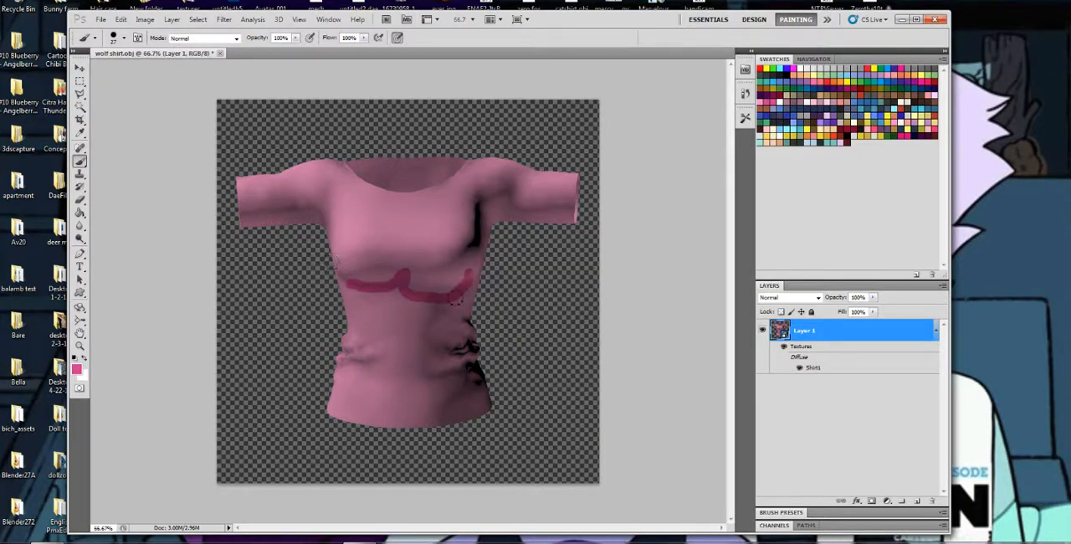
key(ctrl+z)
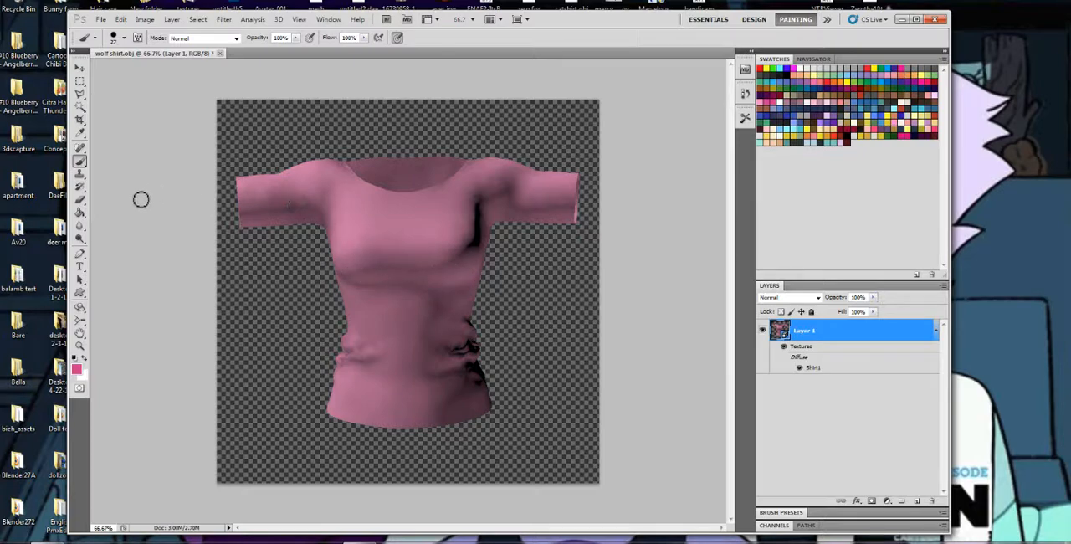
Add the text "Bulma" in dark red Permanent Marker, sized to fit on one line, and position it across the shirt's chest
click(81, 266)
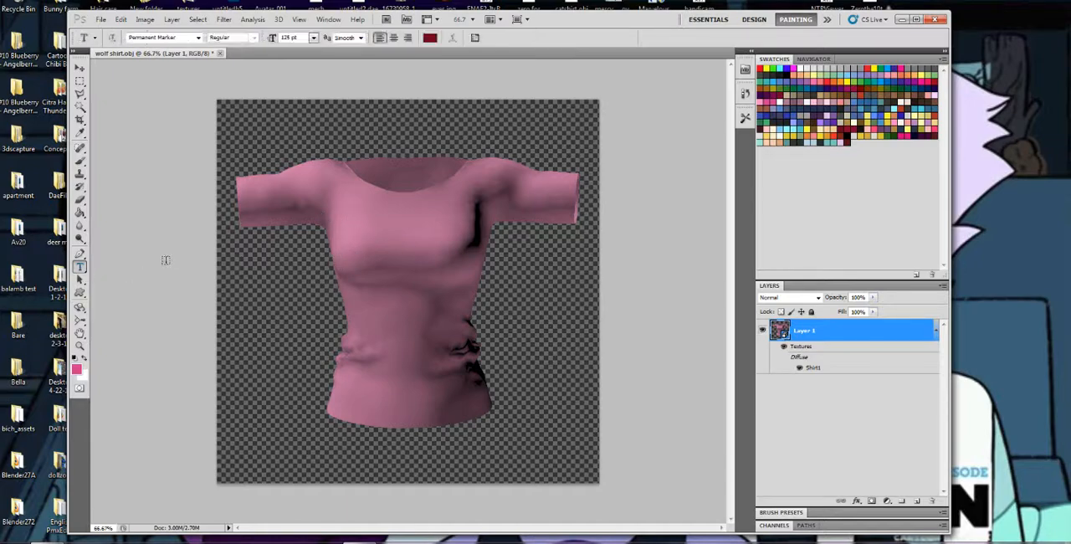
click(345, 213)
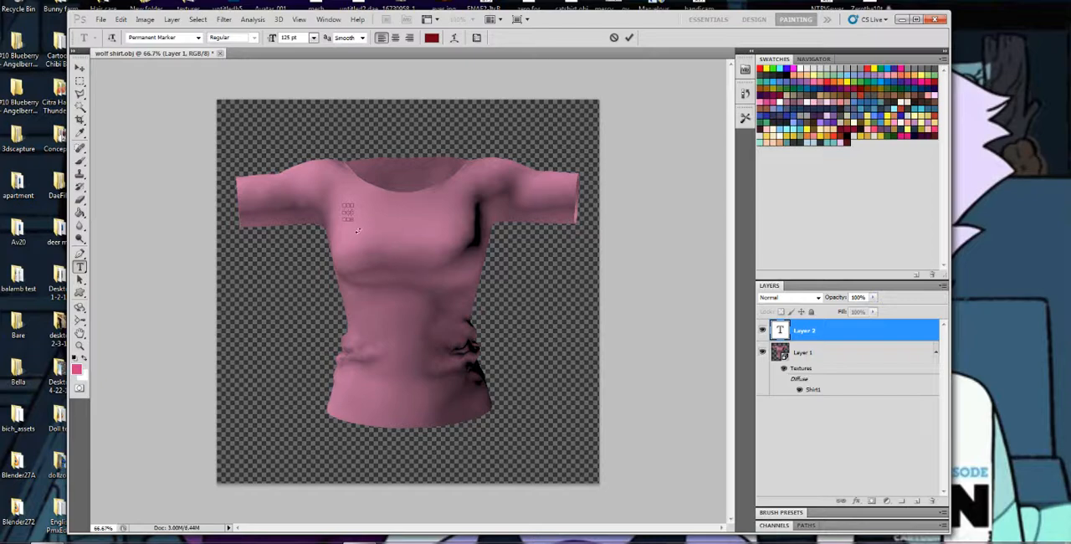
drag(471, 275, 468, 275)
text(BU)
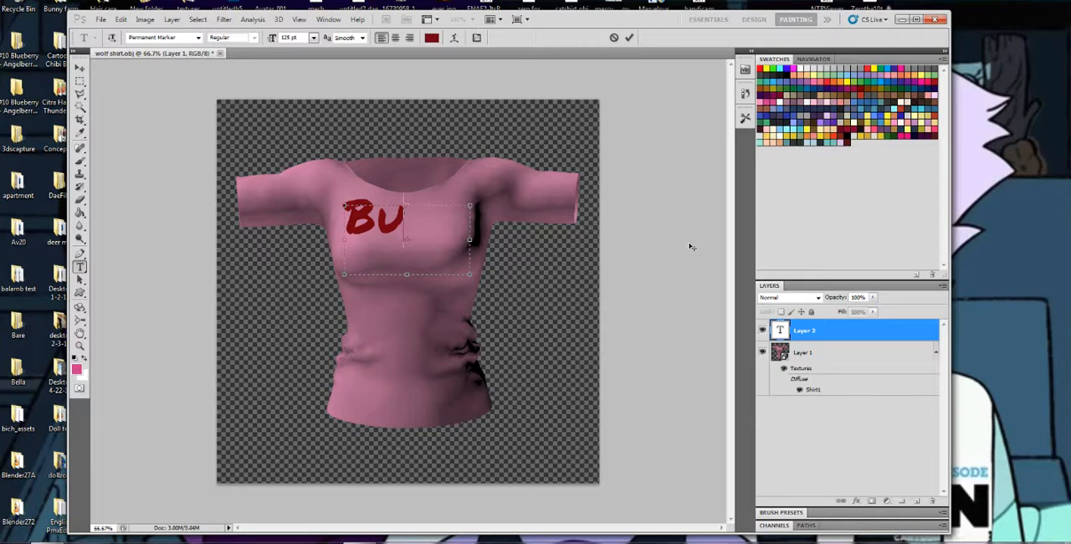
text(LM)
key(ctrl+a)
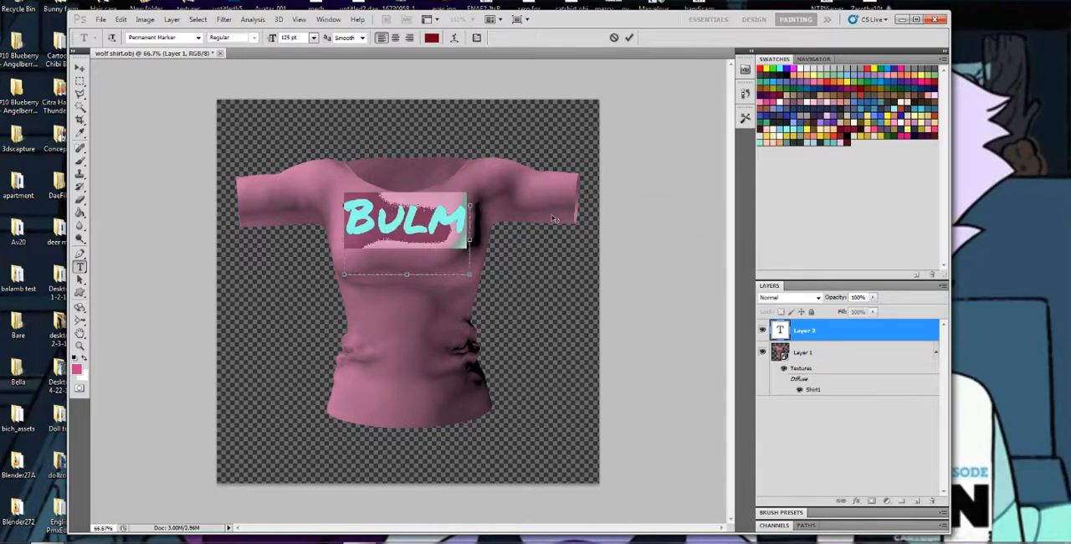
scroll(287, 37, down, 20)
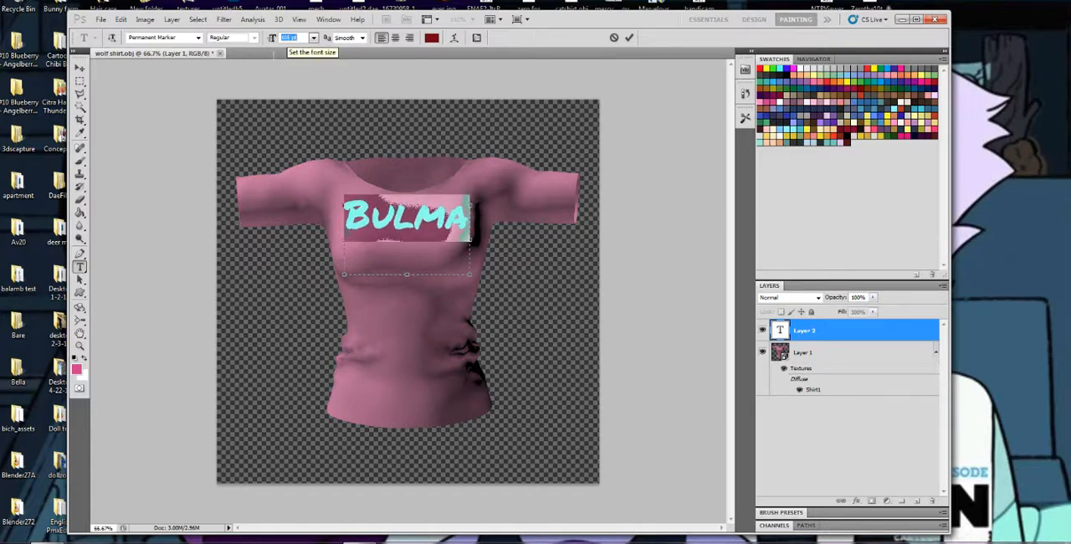
click(80, 67)
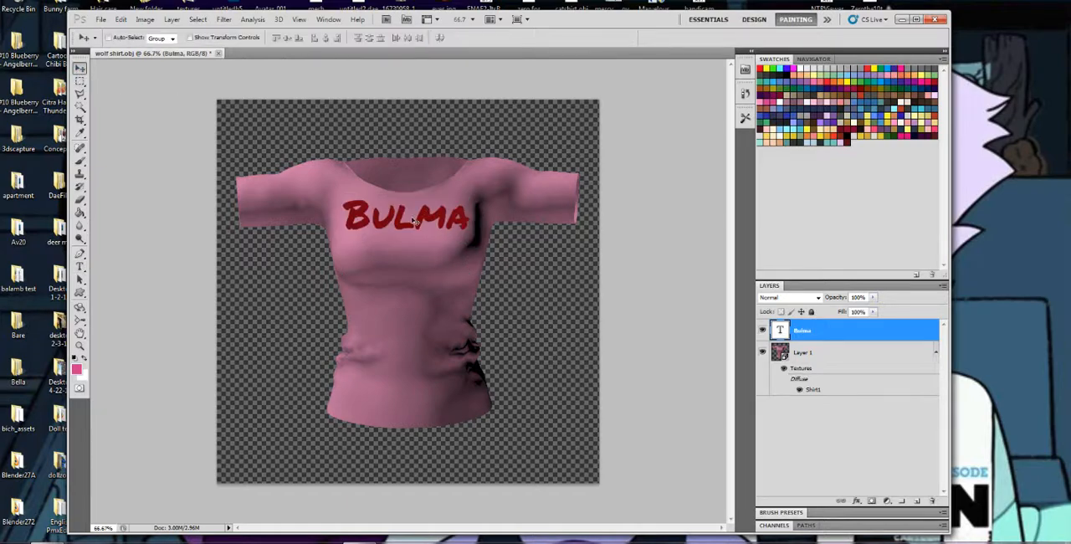
drag(413, 220, 404, 245)
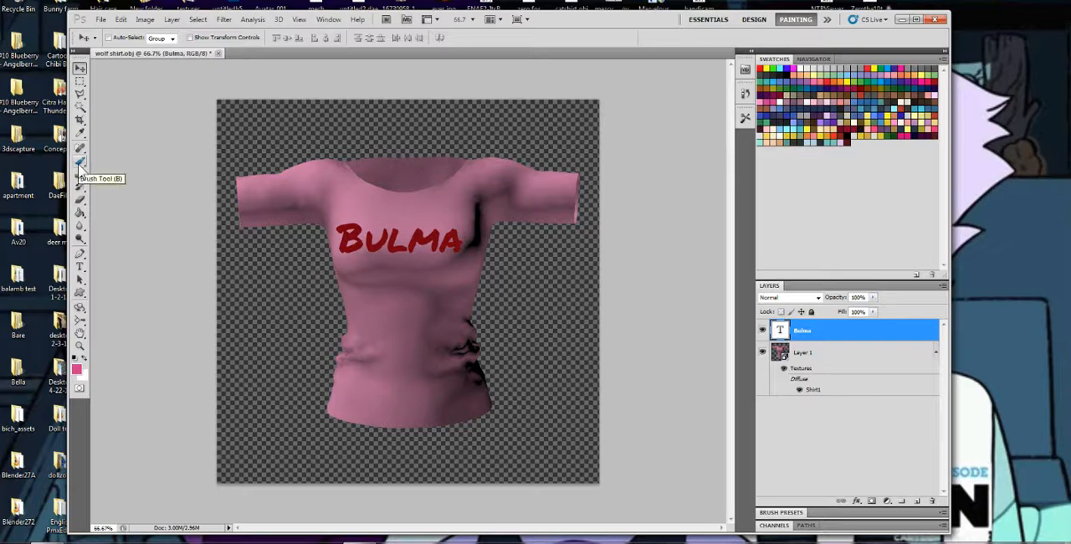
Rasterize the Bulma text layer and merge it into the 3D shirt layer
click(81, 163)
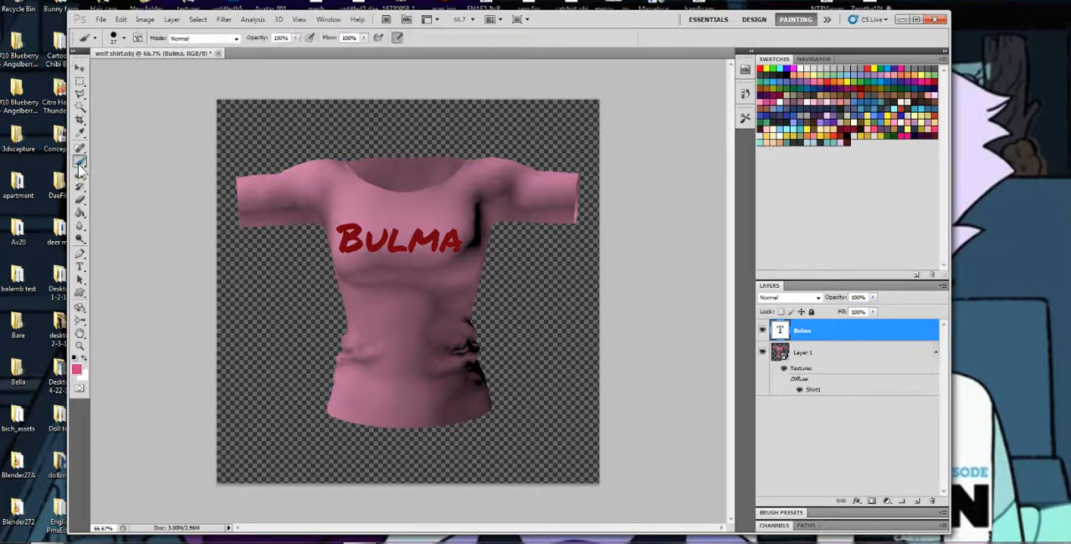
click(450, 230)
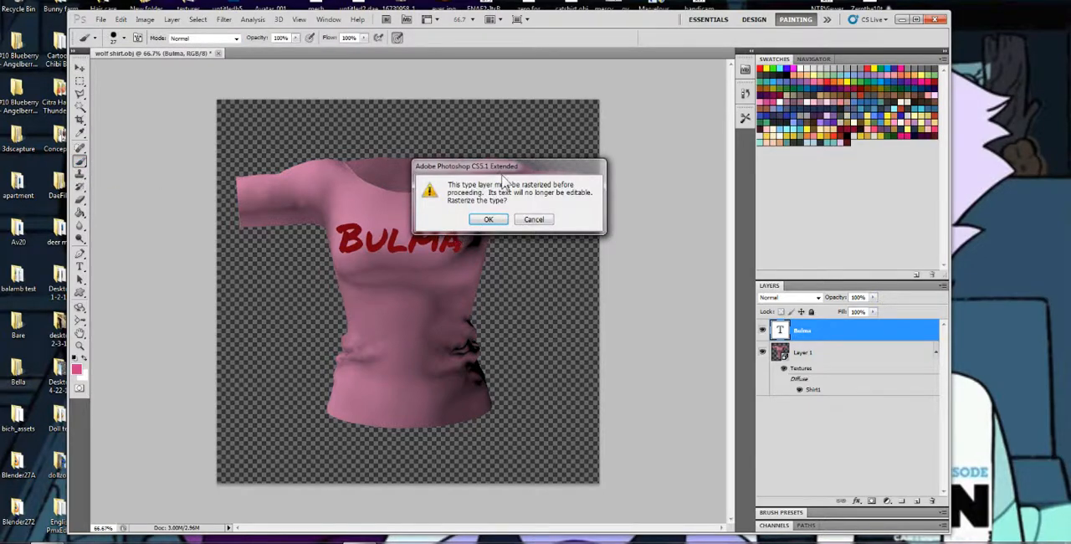
click(488, 220)
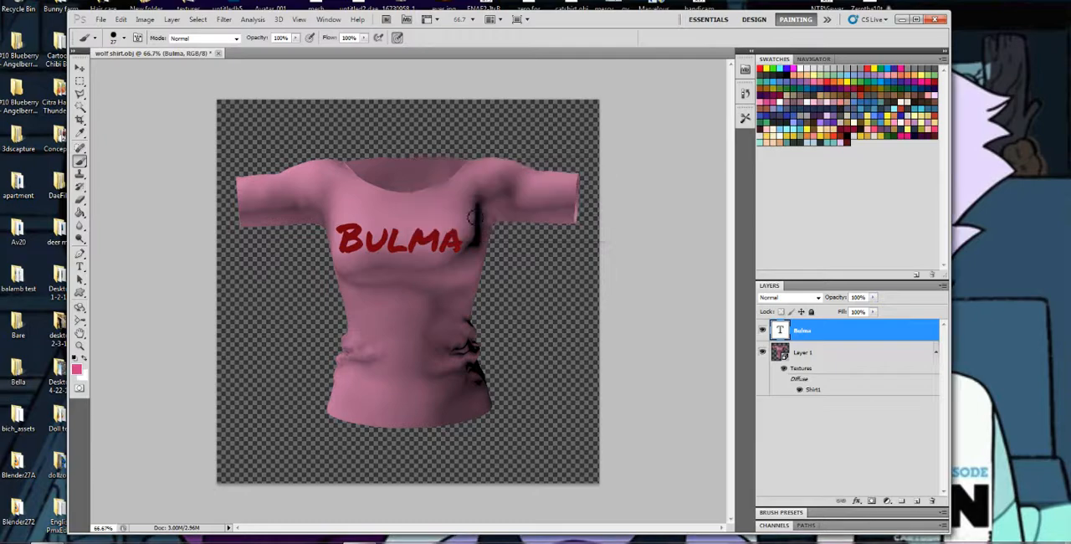
right_click(829, 333)
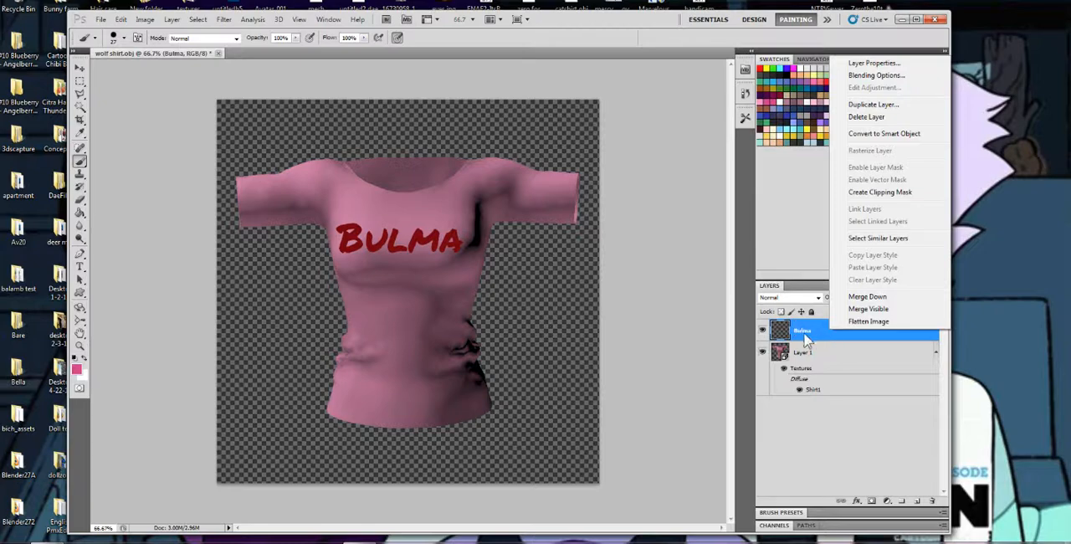
click(867, 309)
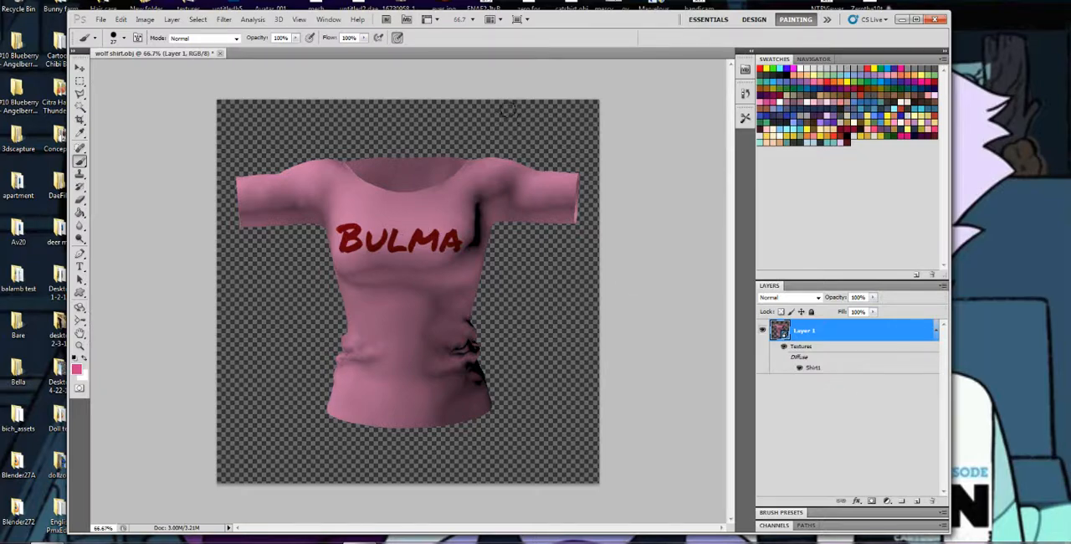
Place the desktop image jasper.jpg into the shirt document as a new layer
drag(596, 40, 555, 424)
click(884, 104)
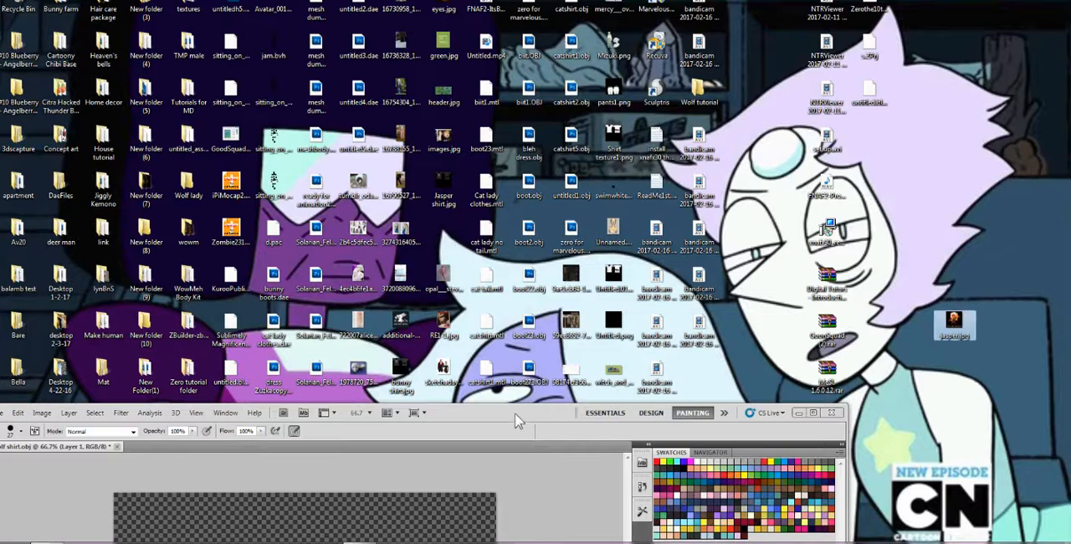
drag(516, 413, 553, 170)
drag(554, 103, 544, 39)
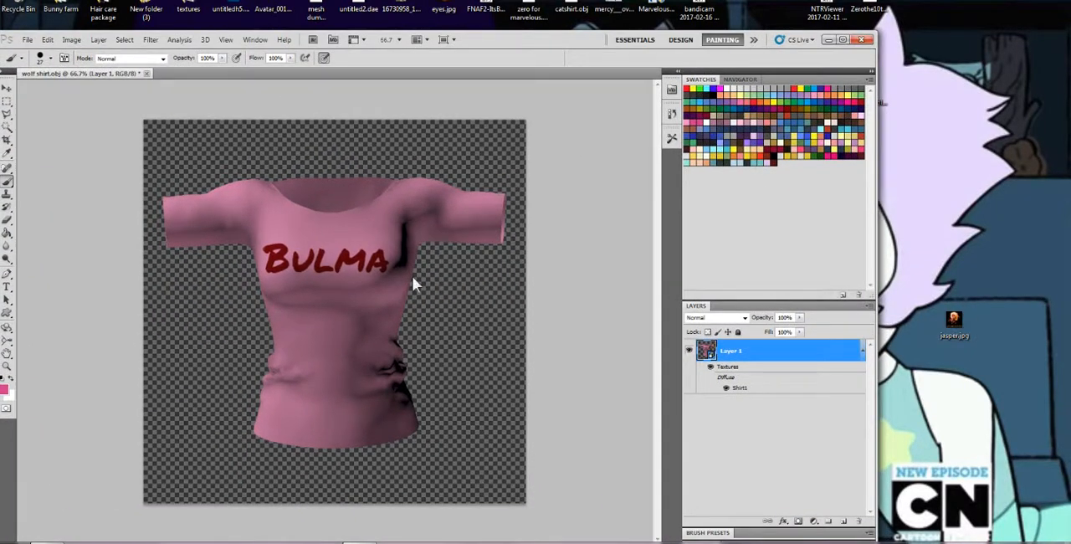
drag(412, 276, 412, 276)
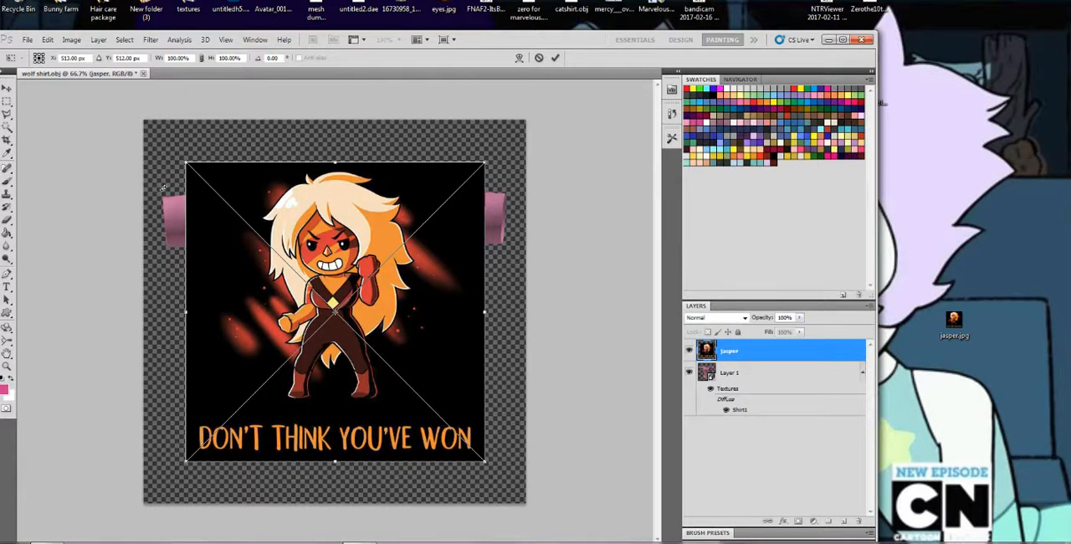
Scale the placed jasper image to about 51% width and 58% height, positioned over the front of the shirt
drag(188, 165, 335, 286)
drag(322, 274, 297, 229)
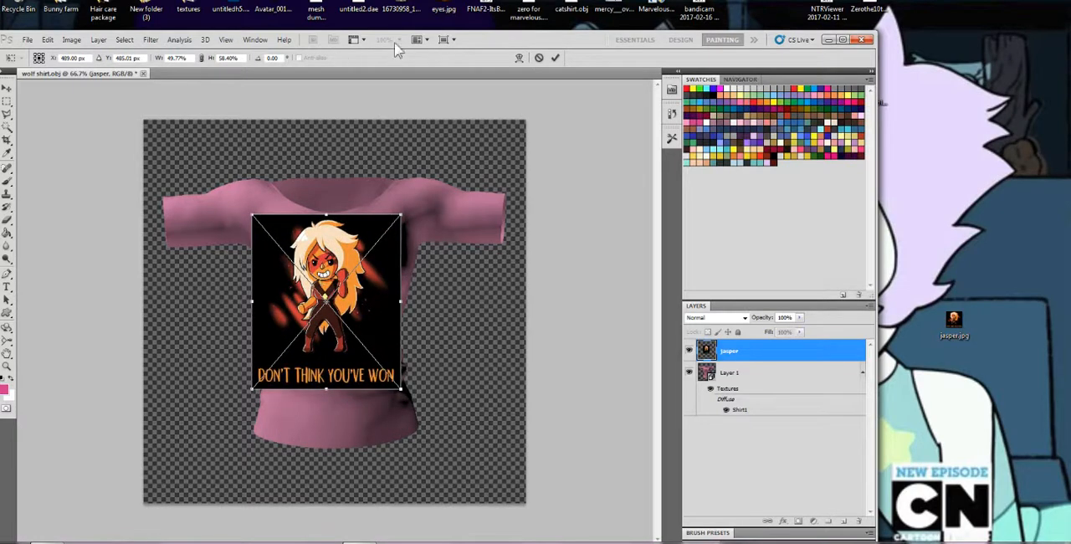
drag(523, 40, 576, 33)
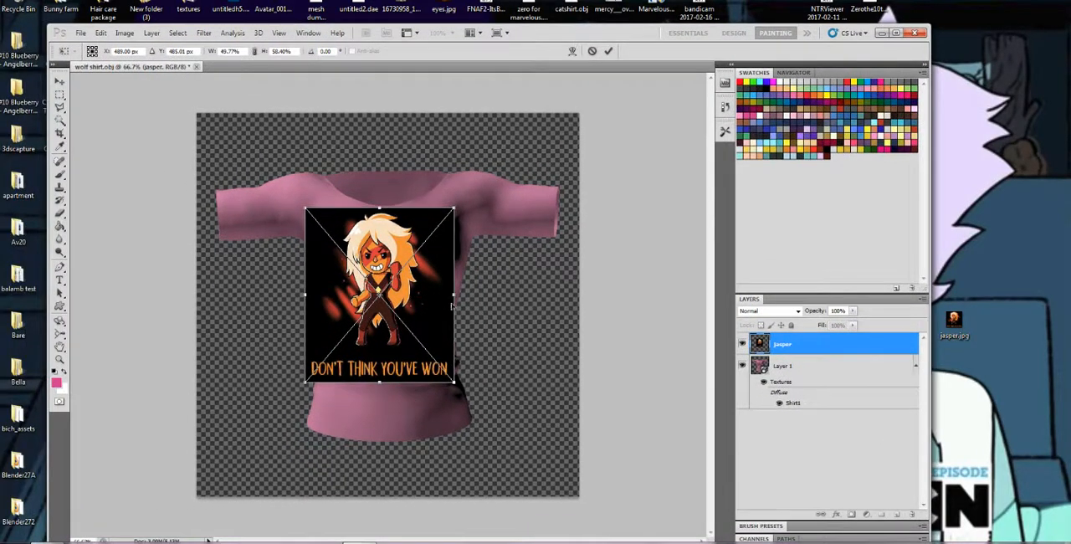
drag(453, 297, 459, 297)
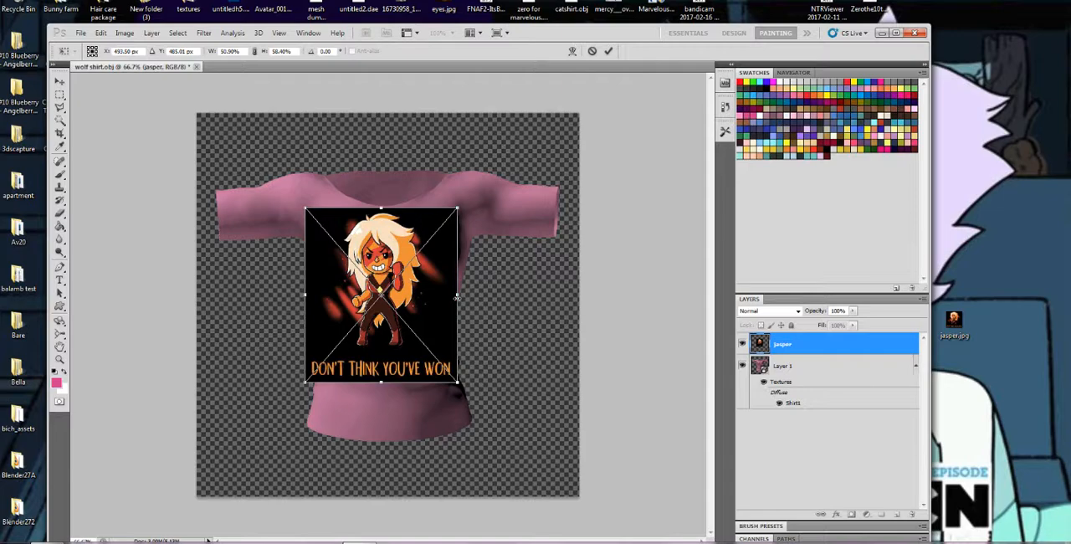
click(609, 51)
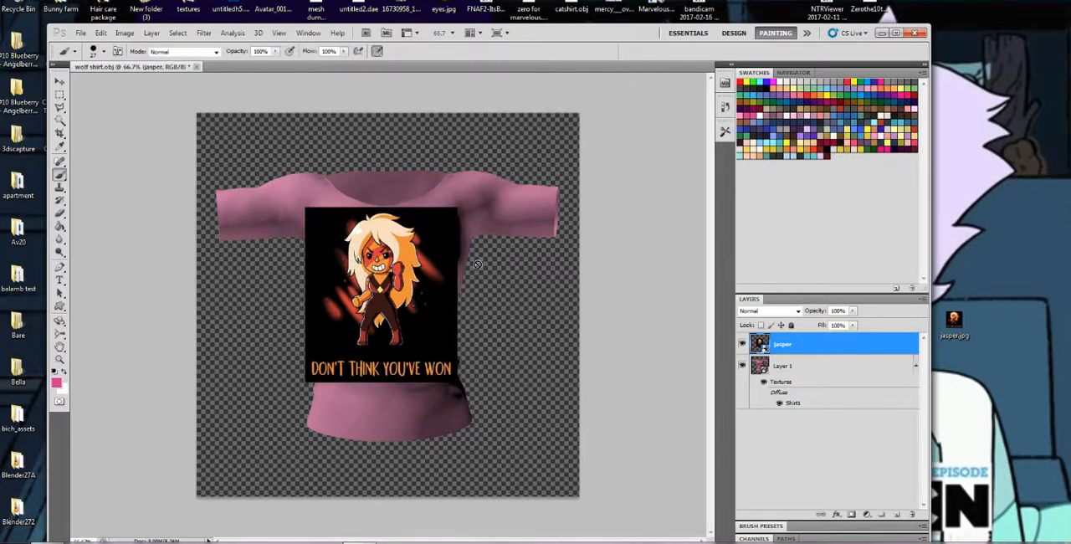
Rasterize the jasper layer and remove its black background with the Magic Eraser
click(59, 217)
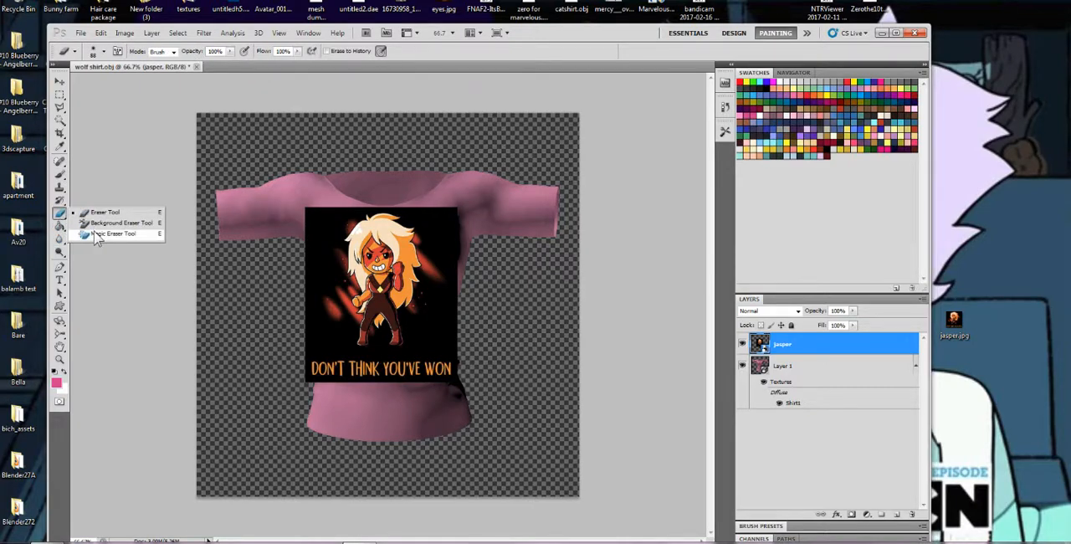
click(96, 236)
click(328, 222)
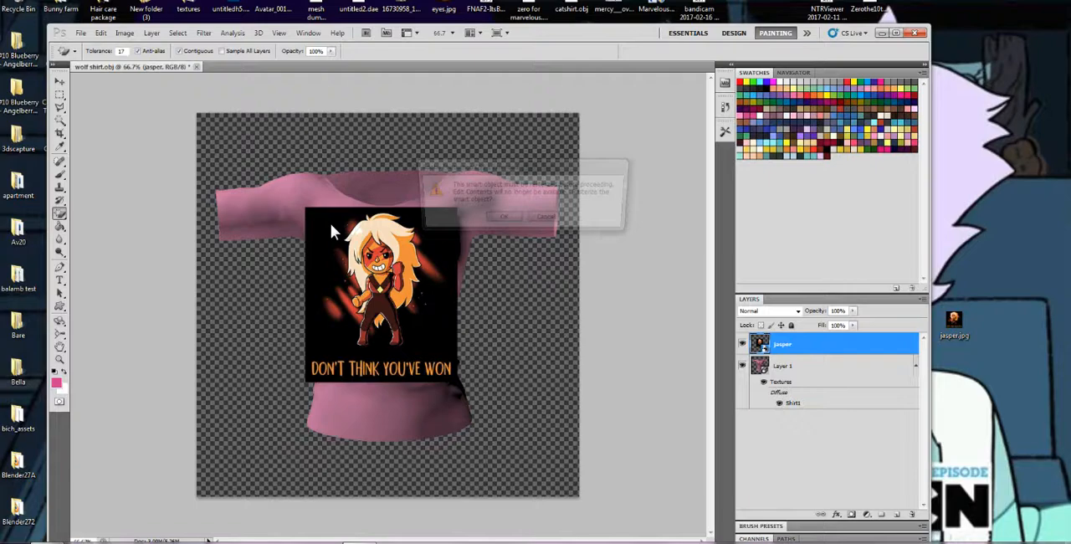
click(502, 219)
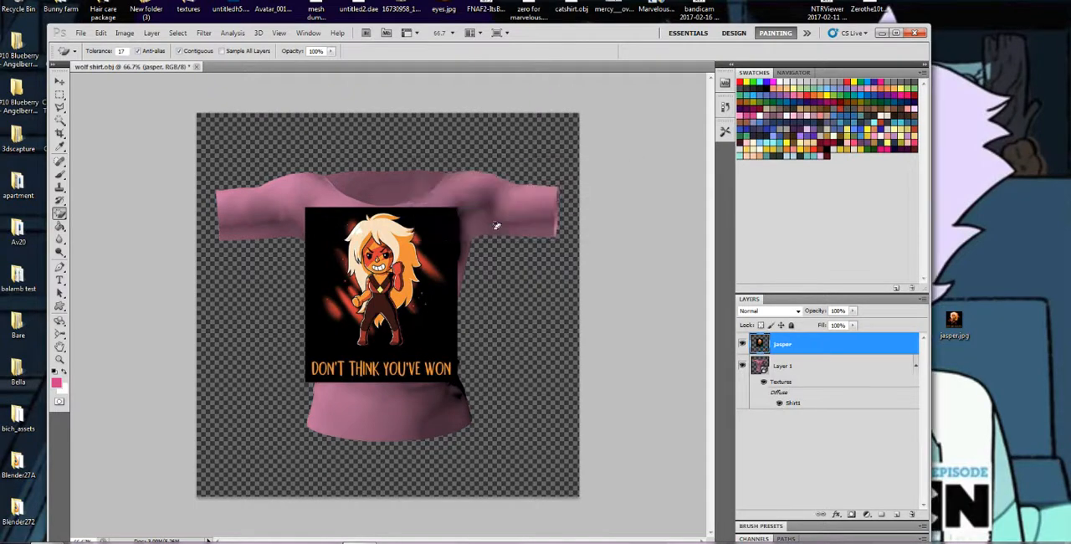
click(325, 232)
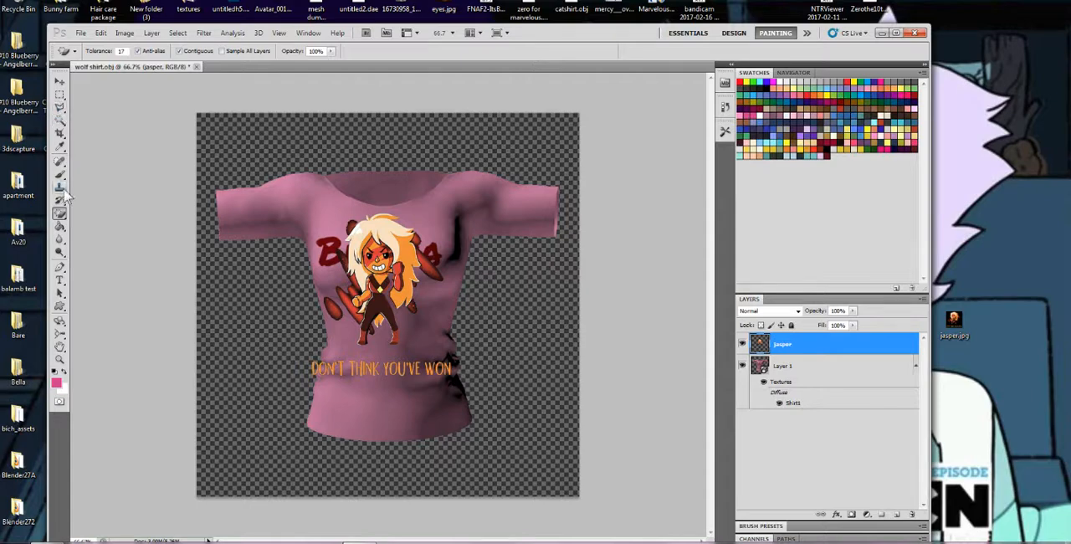
Free-transform the jasper artwork to about 83% width and 74% height so it sits centred on the shirt's chest, and apply it
click(100, 33)
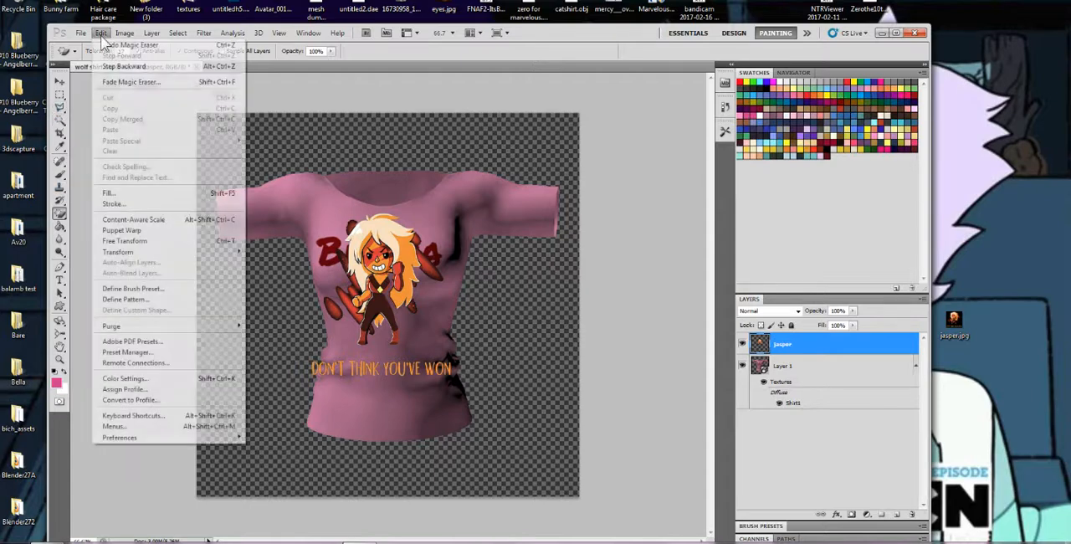
click(135, 241)
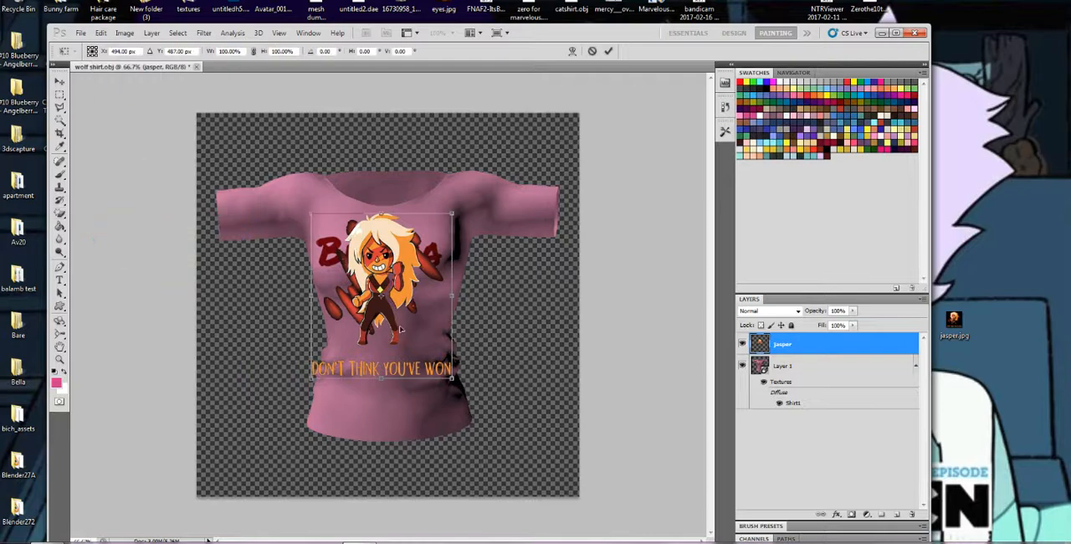
drag(381, 378, 381, 331)
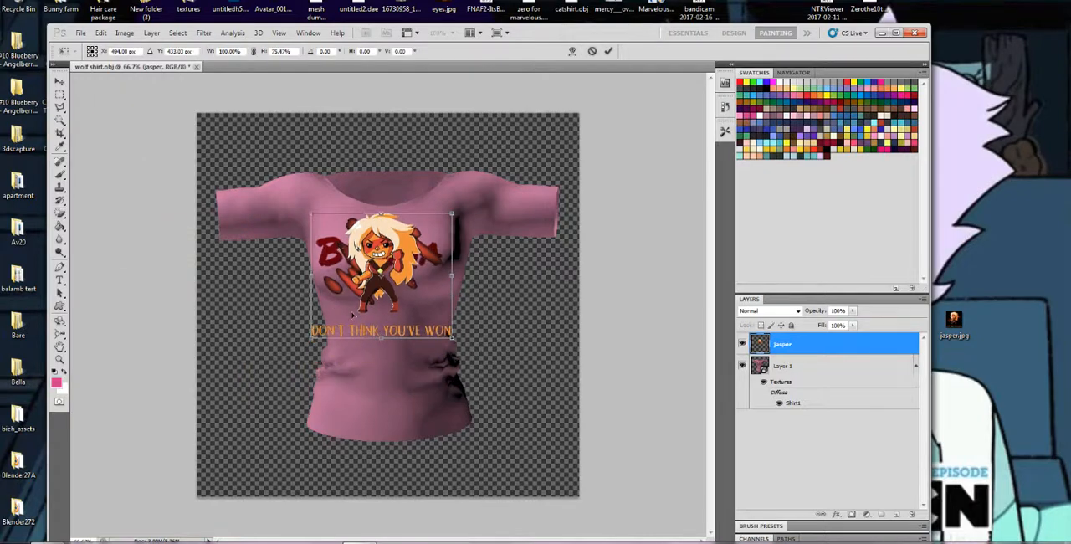
drag(310, 276, 327, 276)
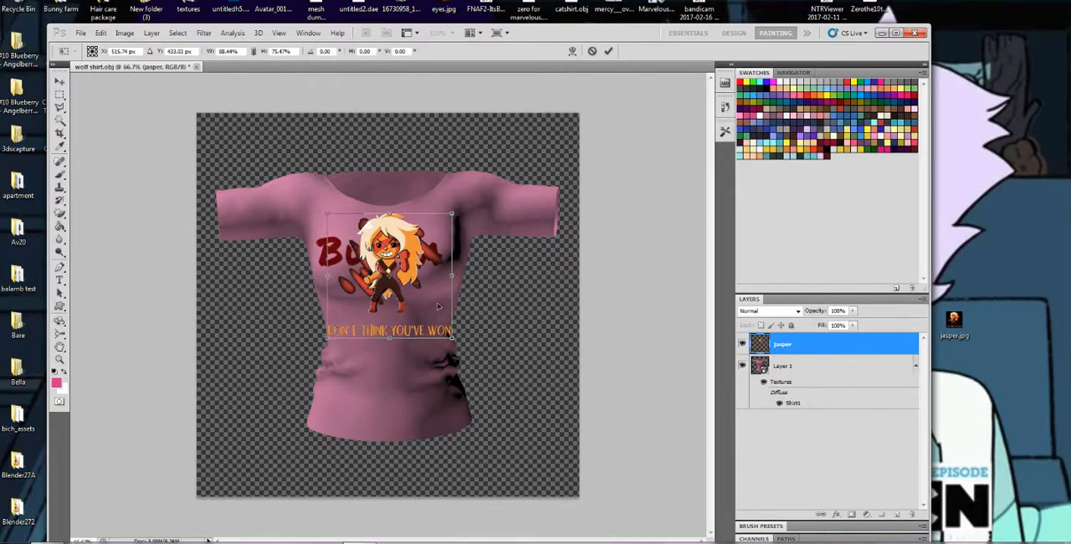
drag(451, 276, 444, 276)
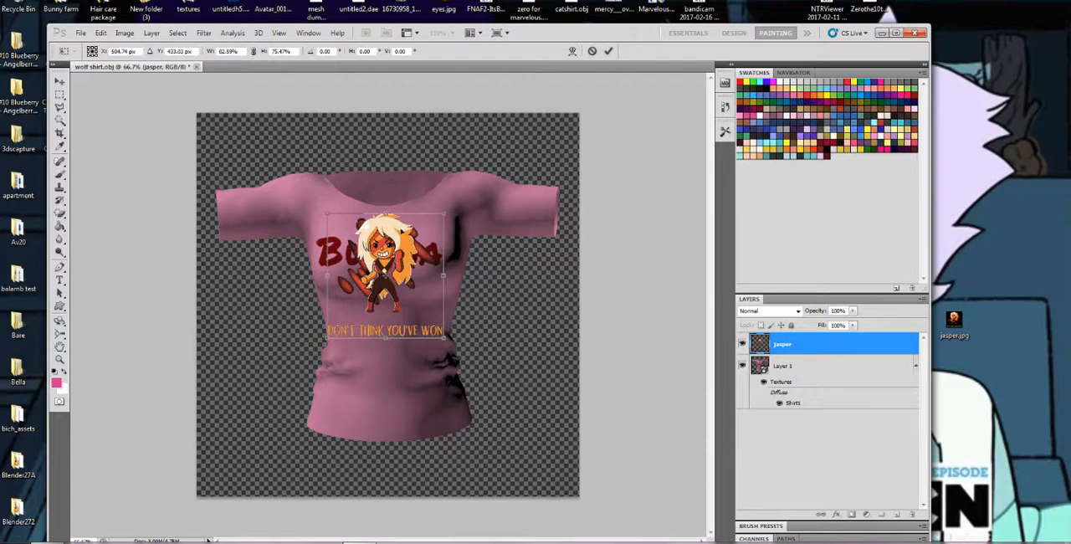
drag(390, 210, 389, 216)
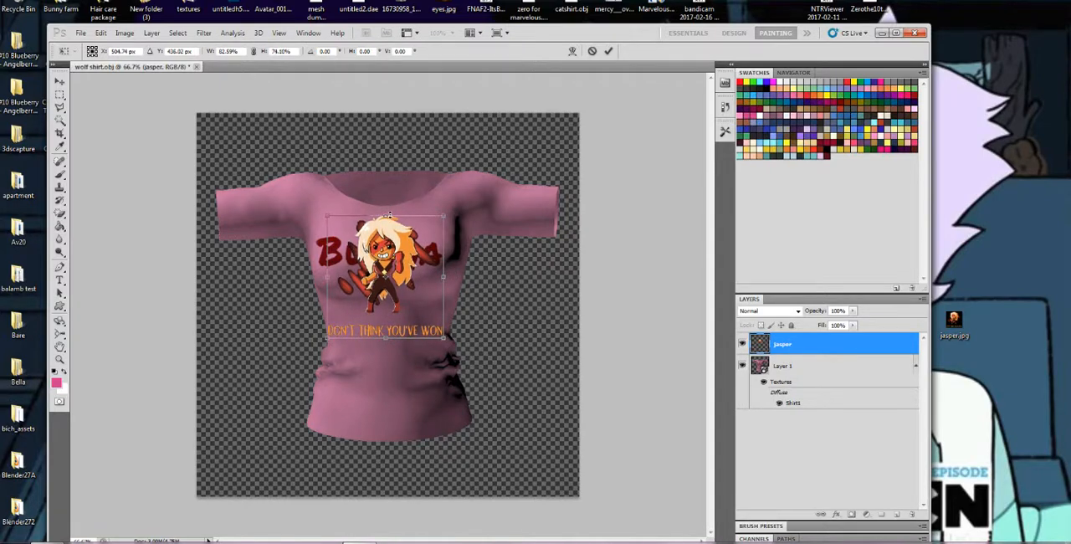
click(59, 173)
click(475, 214)
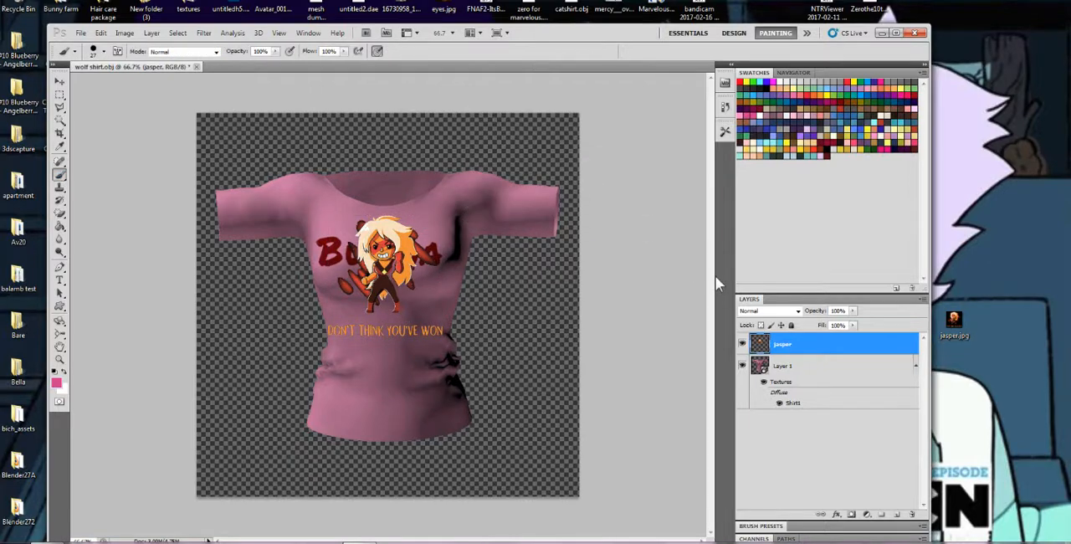
In the shirt's diffuse texture, add a new layer above the Bulma layer, hide the Bulma layer, and save and close the texture
double_click(797, 404)
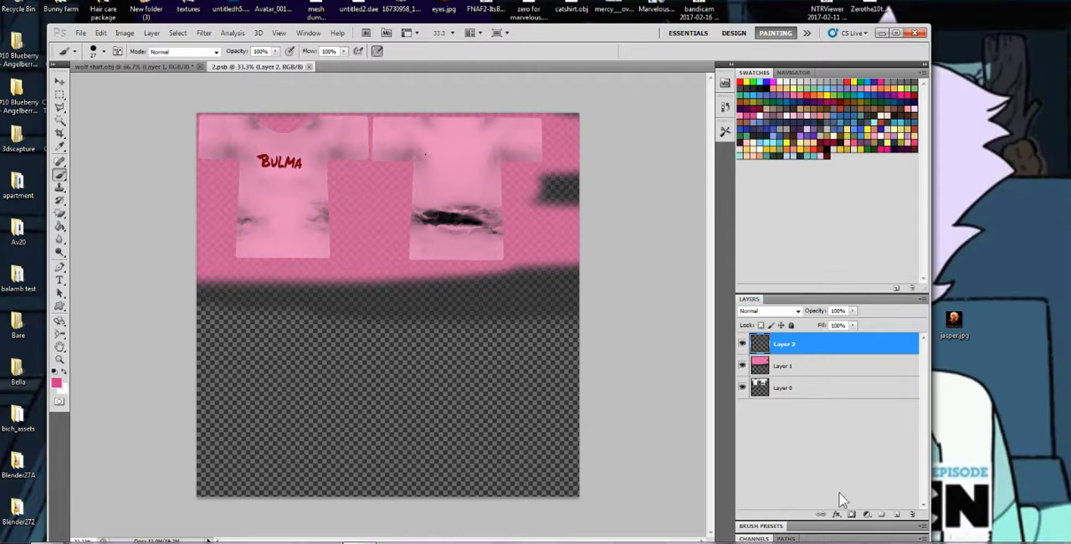
click(896, 514)
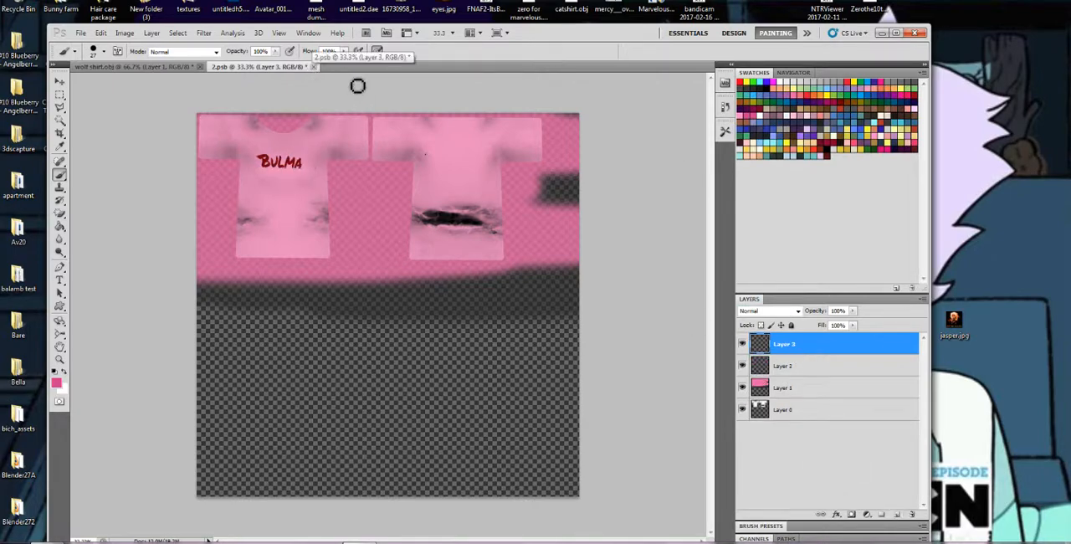
click(742, 368)
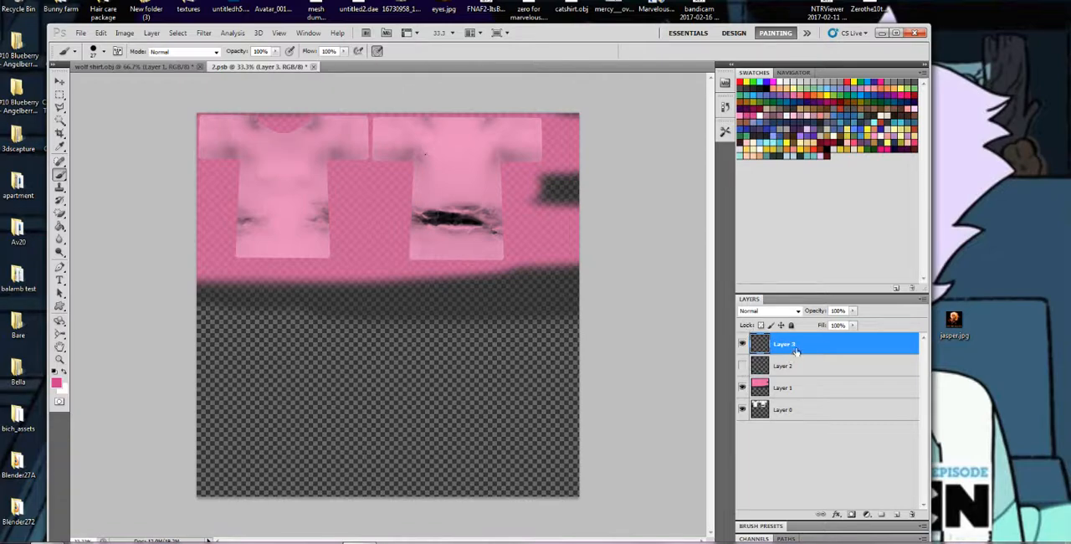
click(313, 66)
click(469, 218)
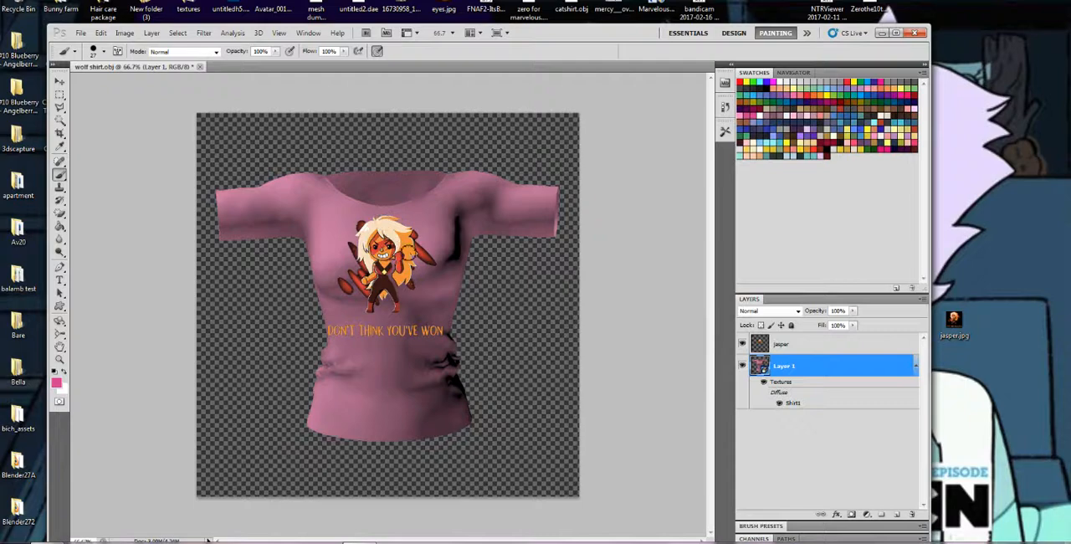
Merge the jasper layer down into the 3D shirt layer
click(795, 347)
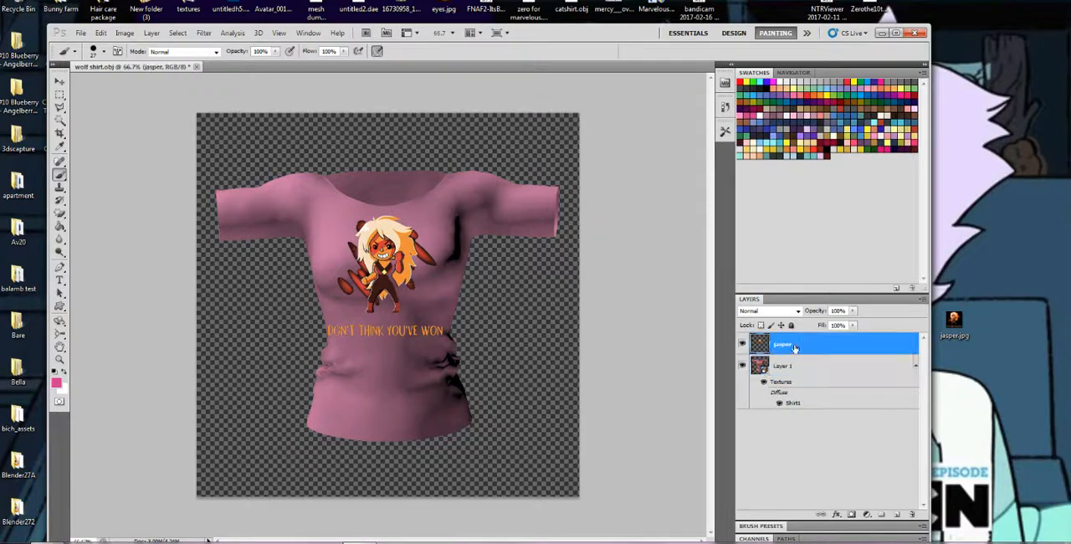
right_click(795, 347)
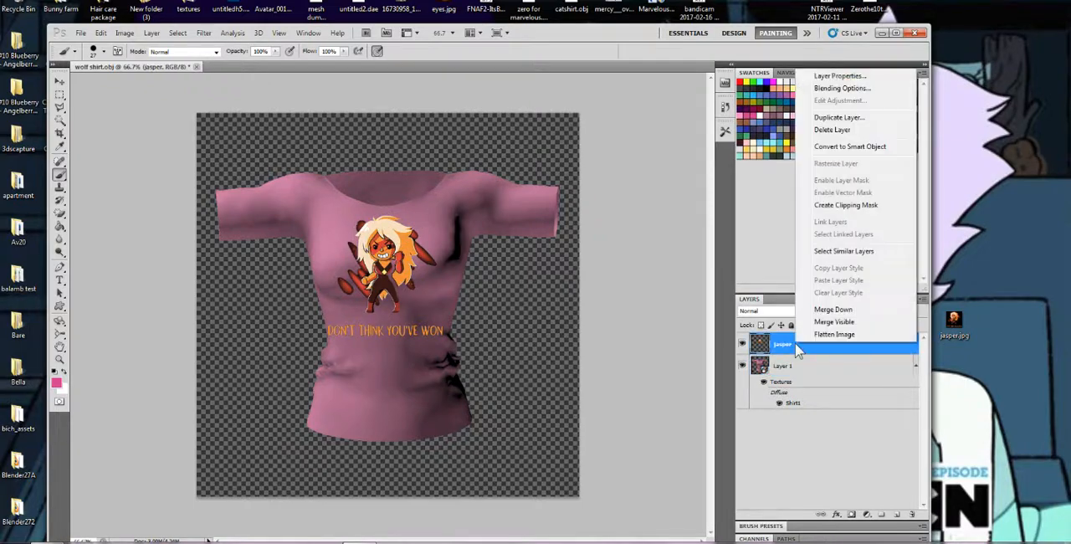
click(837, 311)
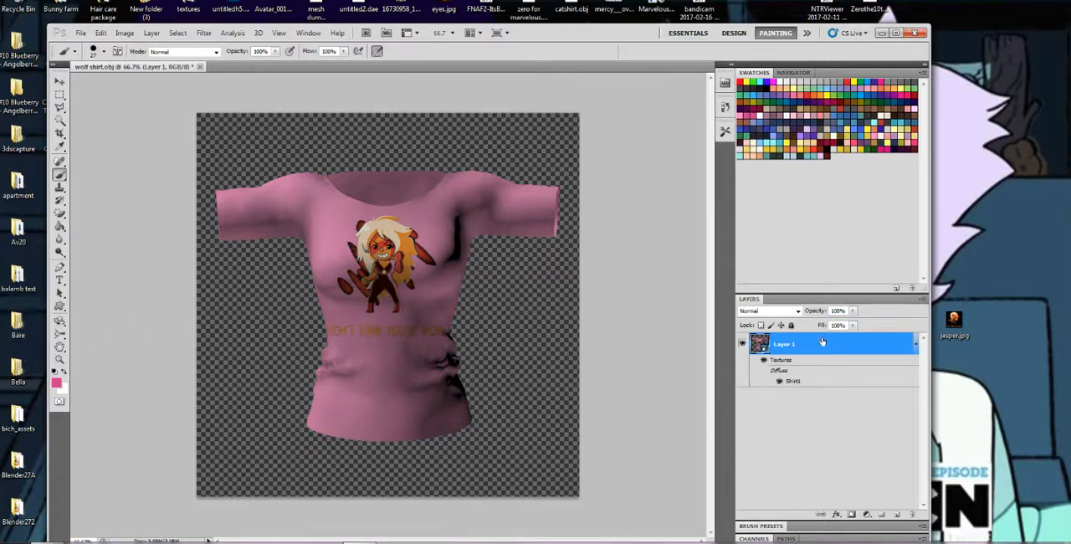
Paint over the pink Layer 1 of the diffuse texture in near-black with a hard 257 px brush, and save and close the texture
double_click(792, 381)
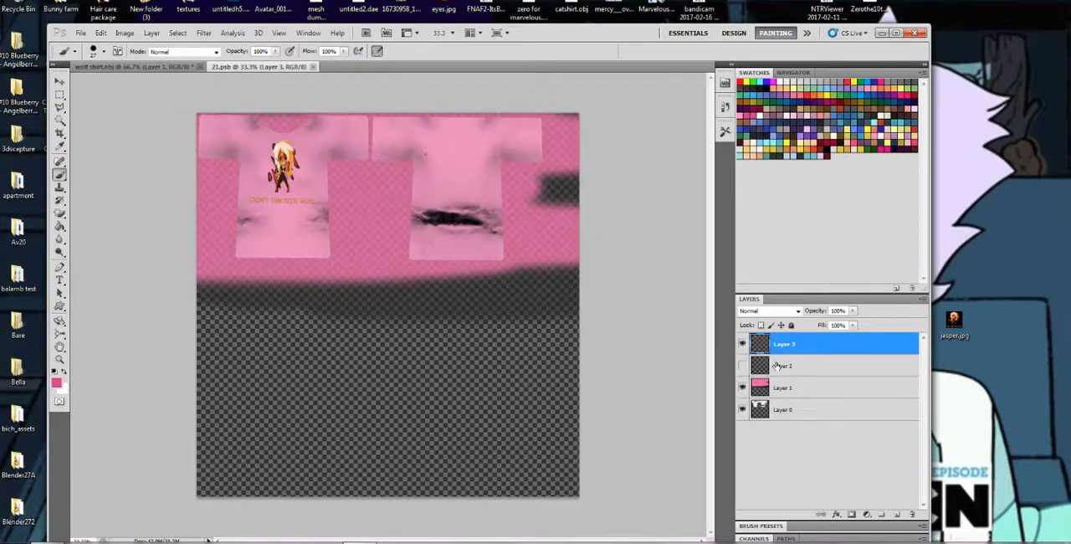
click(787, 388)
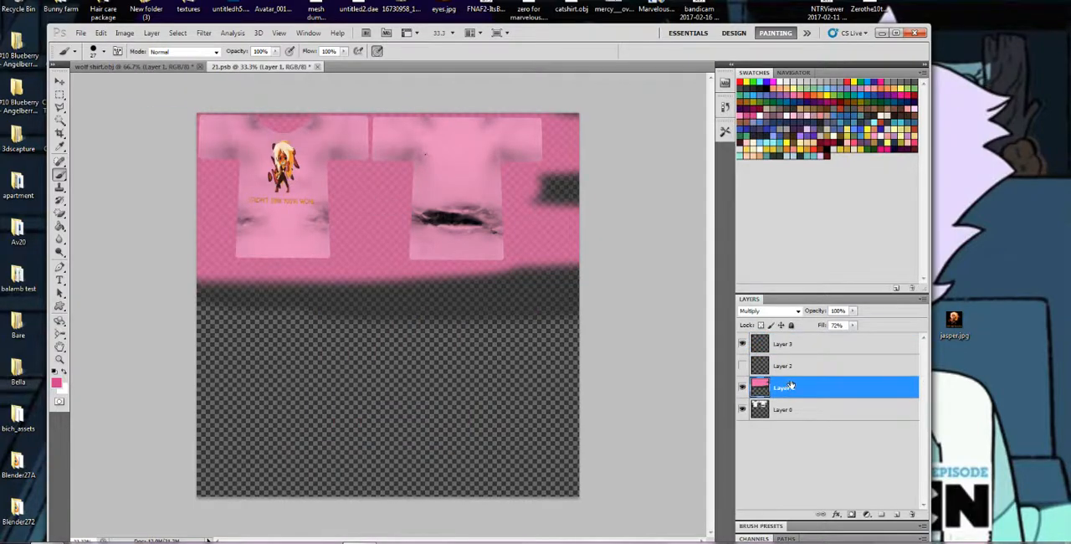
click(760, 88)
right_click(342, 181)
click(404, 198)
mouse_move(221, 130)
mouse_down()
mouse_move(460, 135)
mouse_move(211, 154)
mouse_move(207, 175)
mouse_move(371, 190)
mouse_up()
right_click(385, 191)
click(487, 212)
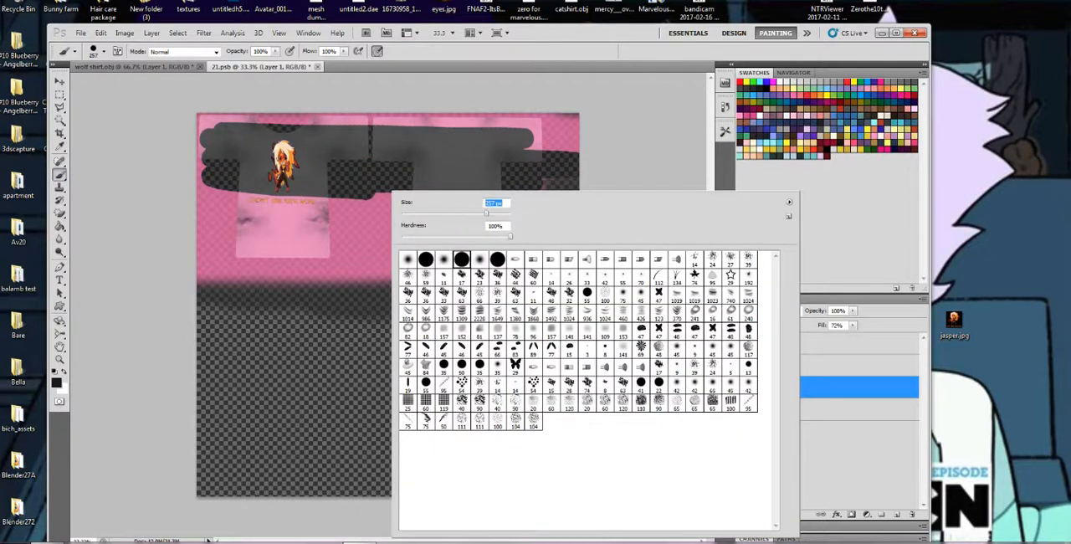
mouse_move(372, 155)
mouse_down()
mouse_move(556, 151)
mouse_move(519, 117)
mouse_move(205, 167)
mouse_move(536, 209)
mouse_move(218, 242)
mouse_move(535, 293)
mouse_move(560, 322)
mouse_move(201, 339)
mouse_up()
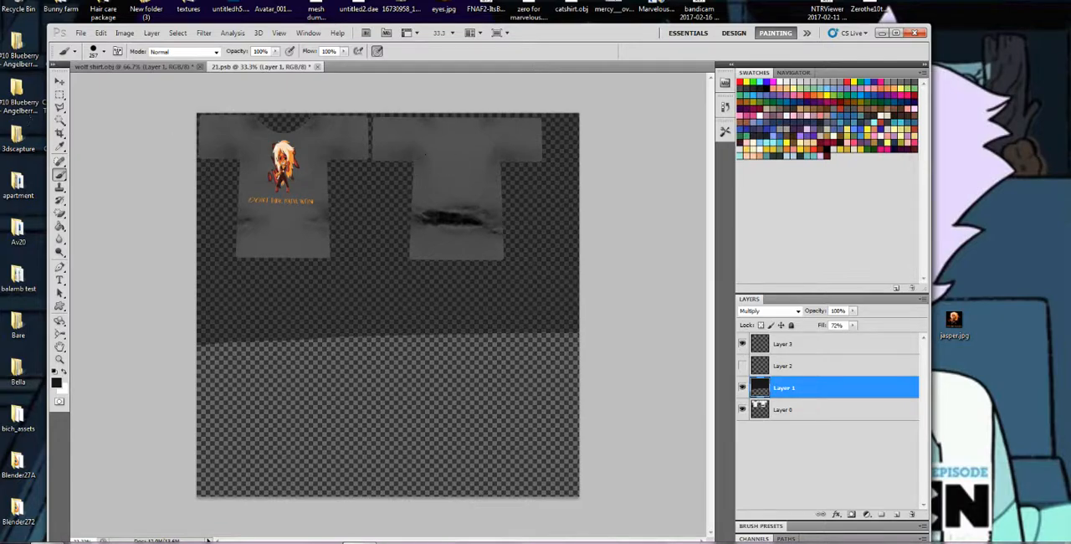
drag(454, 335, 201, 352)
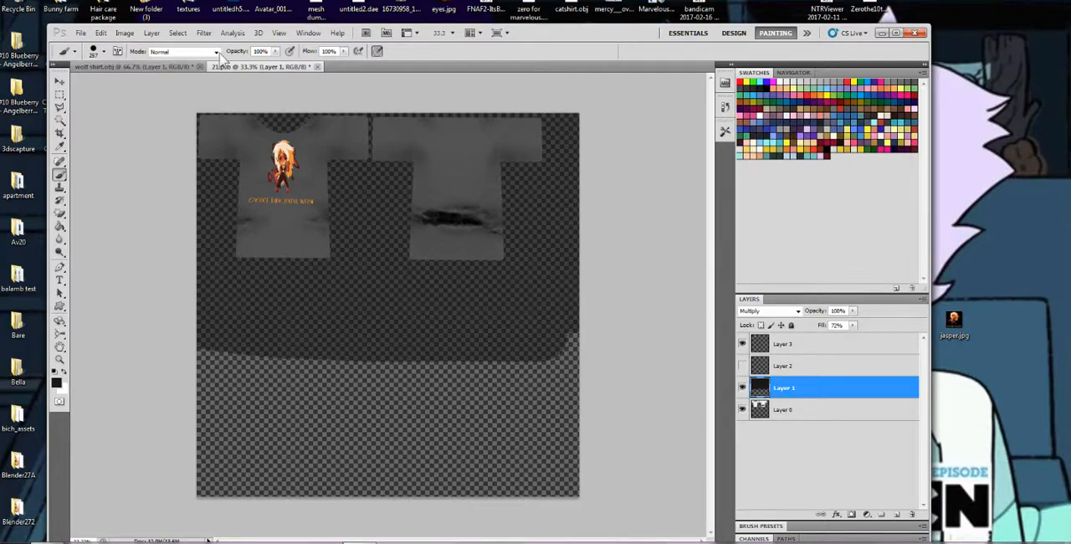
click(318, 66)
click(472, 212)
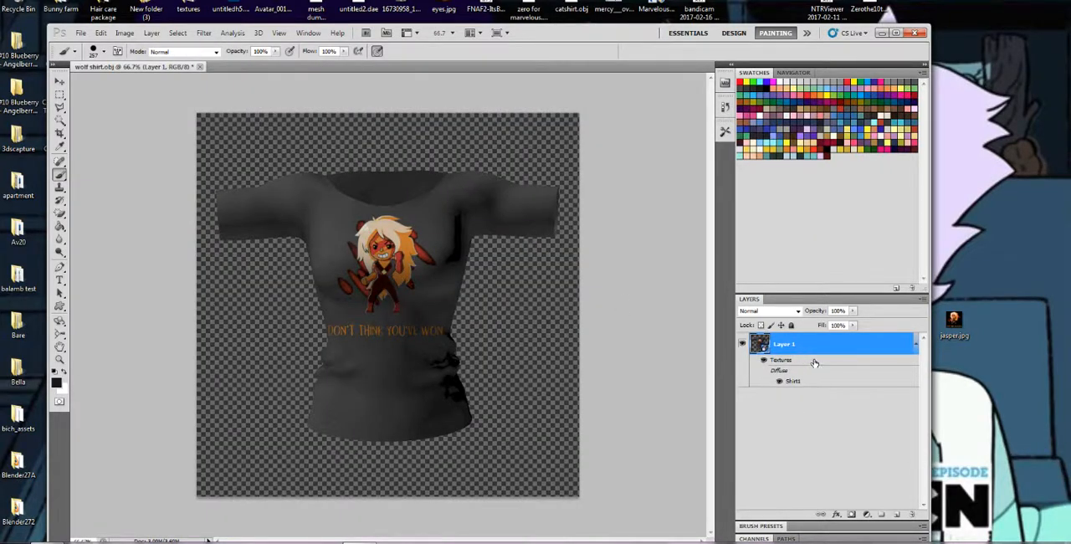
Set the fill of the diffuse texture's Layer 1 to 95%, save it, and check the 3D shirt before returning to the texture
double_click(800, 383)
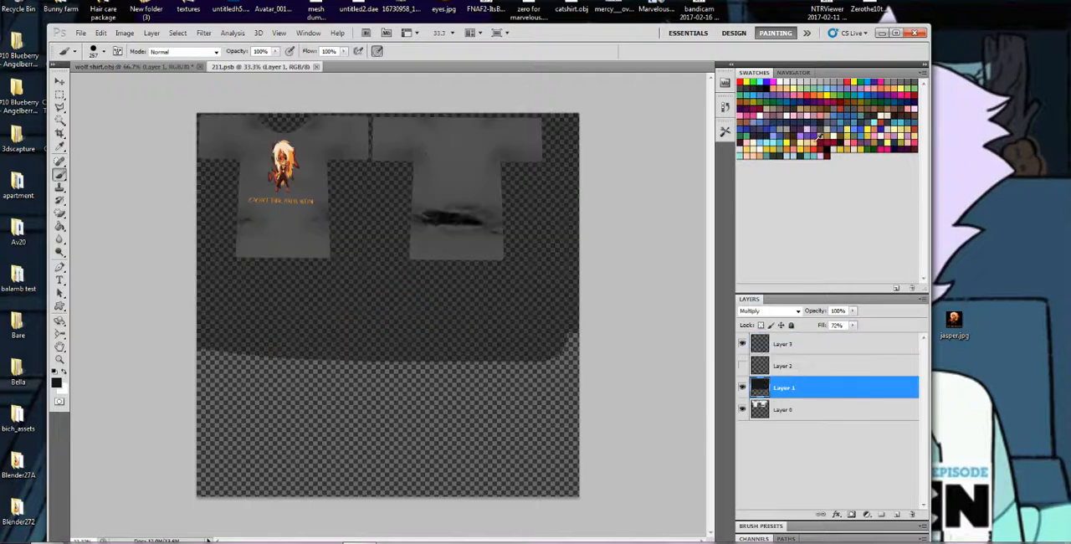
drag(853, 324, 868, 340)
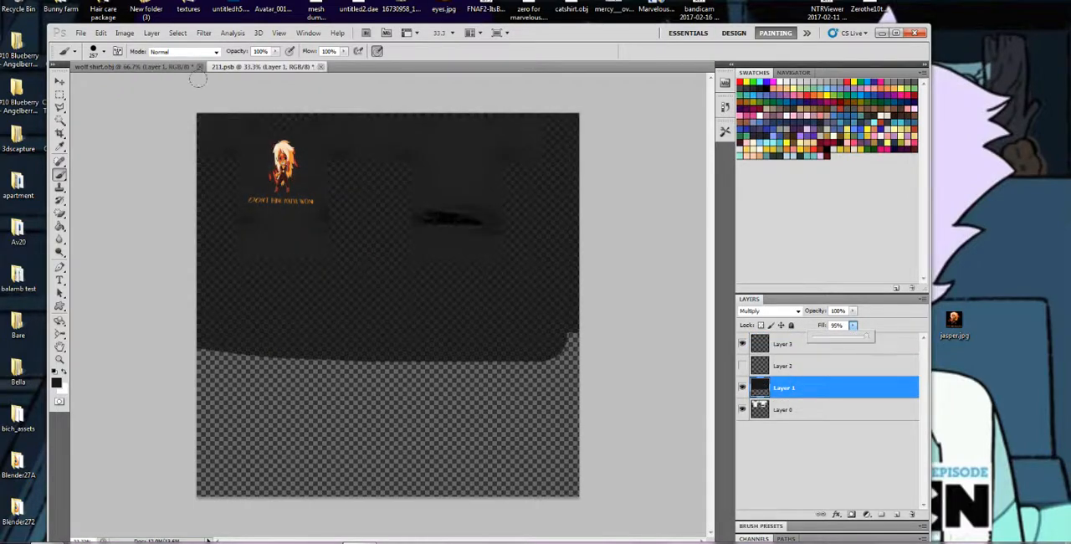
click(93, 68)
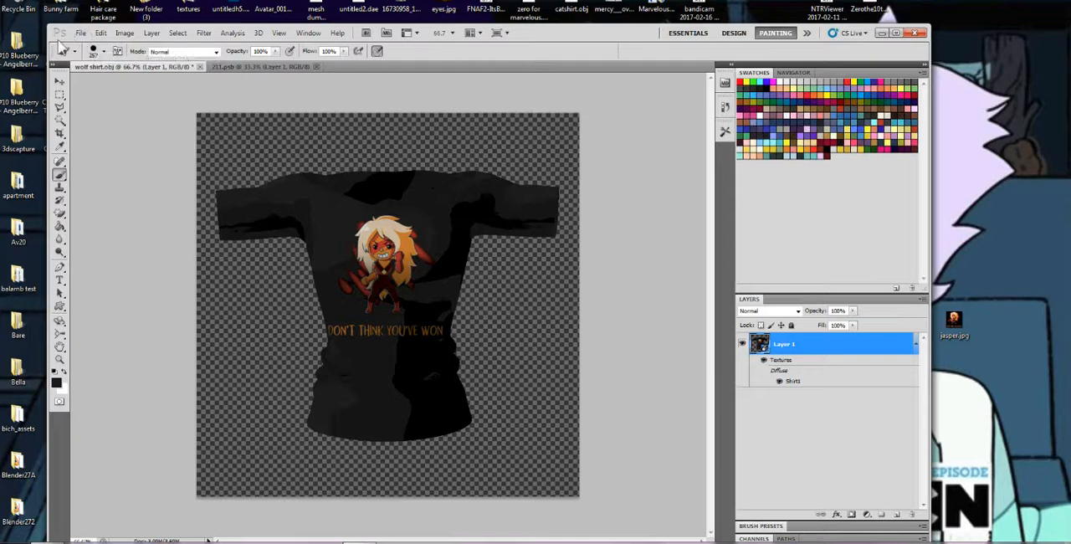
click(60, 321)
key(ctrl+Tab)
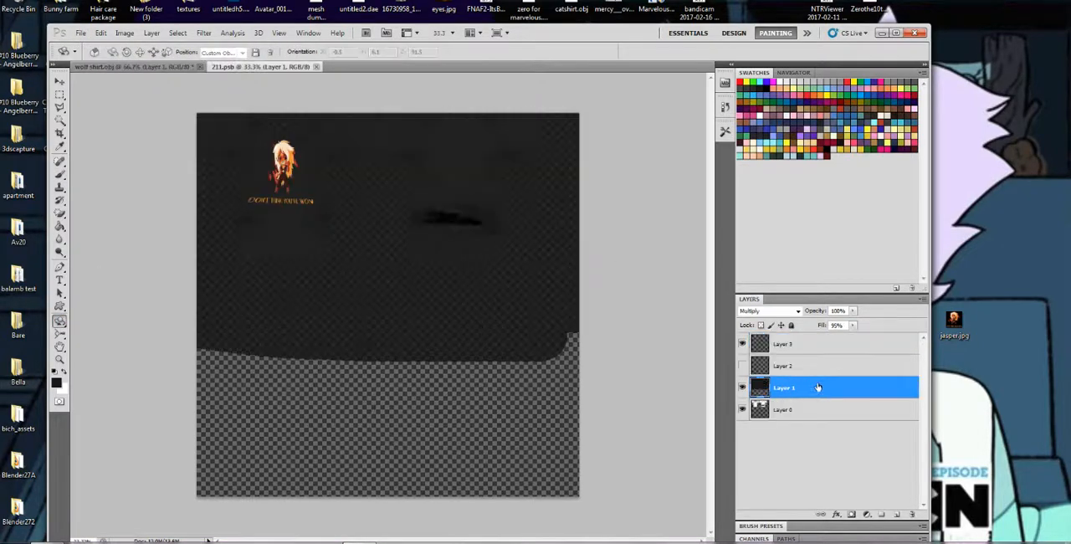
Save a copy of the diffuse texture as a JPEG named "ja" in the desktop's Wolf tutorial folder, at Maximum quality 12 with Baseline format
click(82, 33)
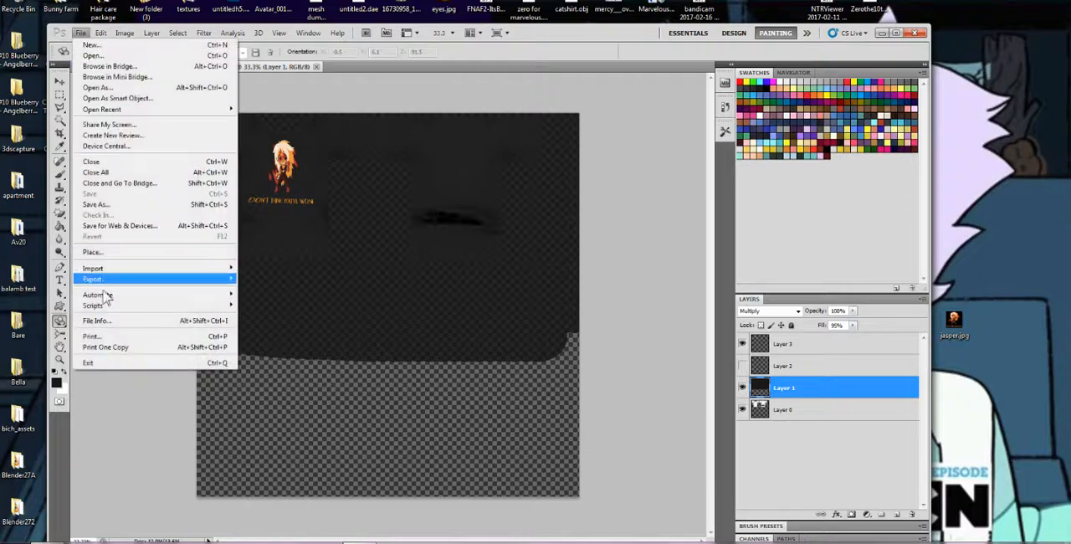
click(102, 207)
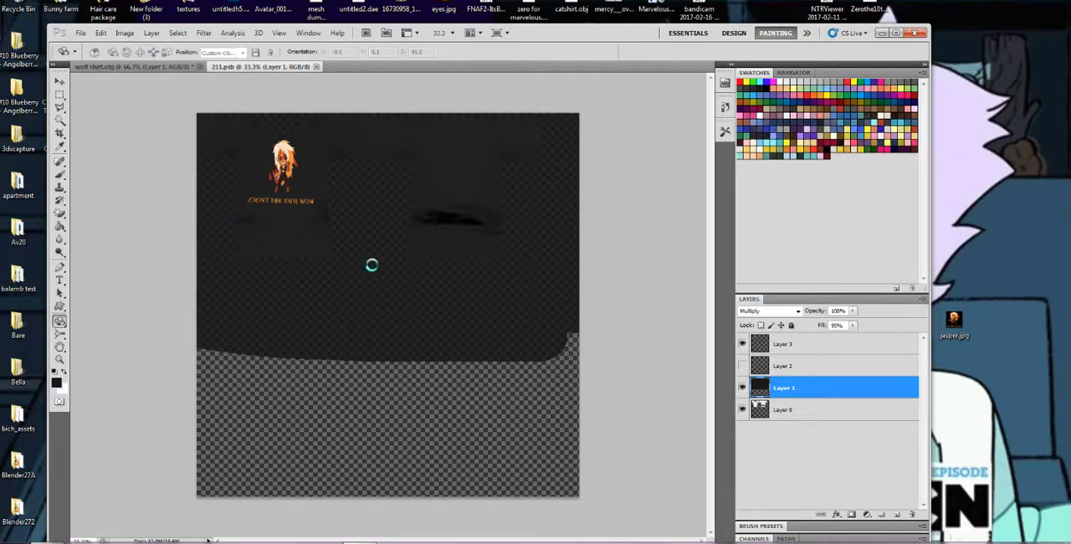
click(497, 301)
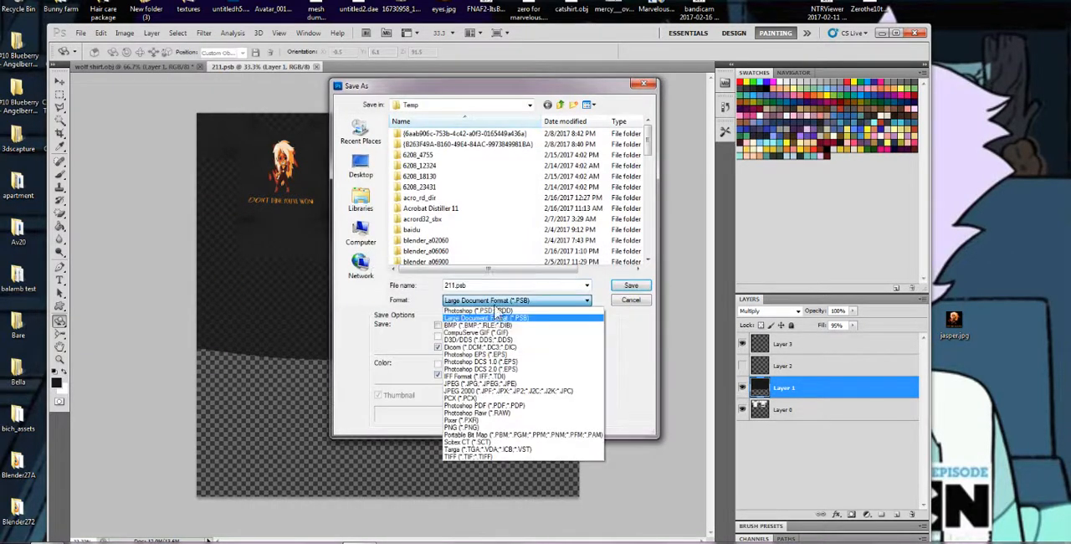
click(470, 385)
click(361, 167)
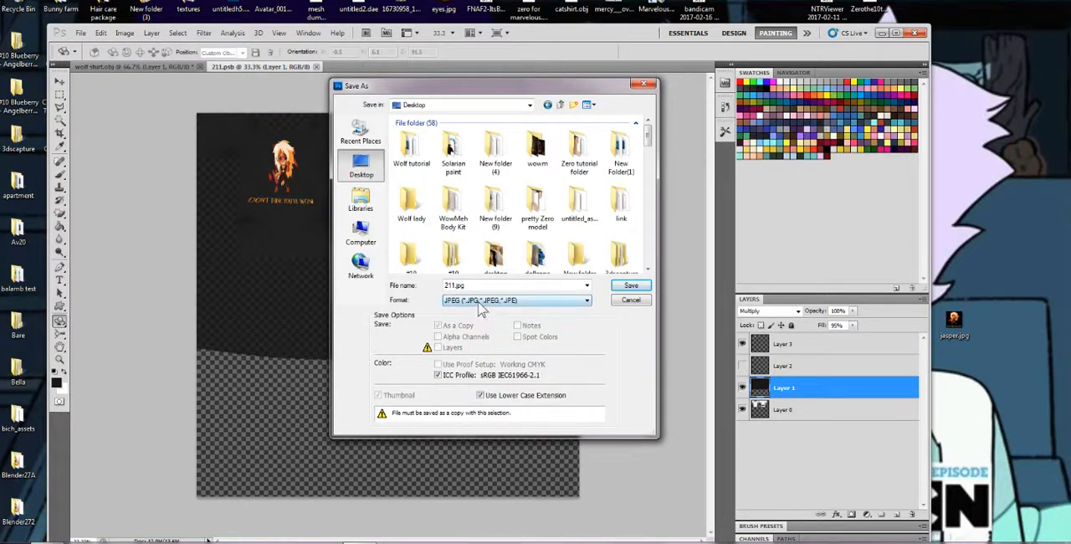
double_click(410, 153)
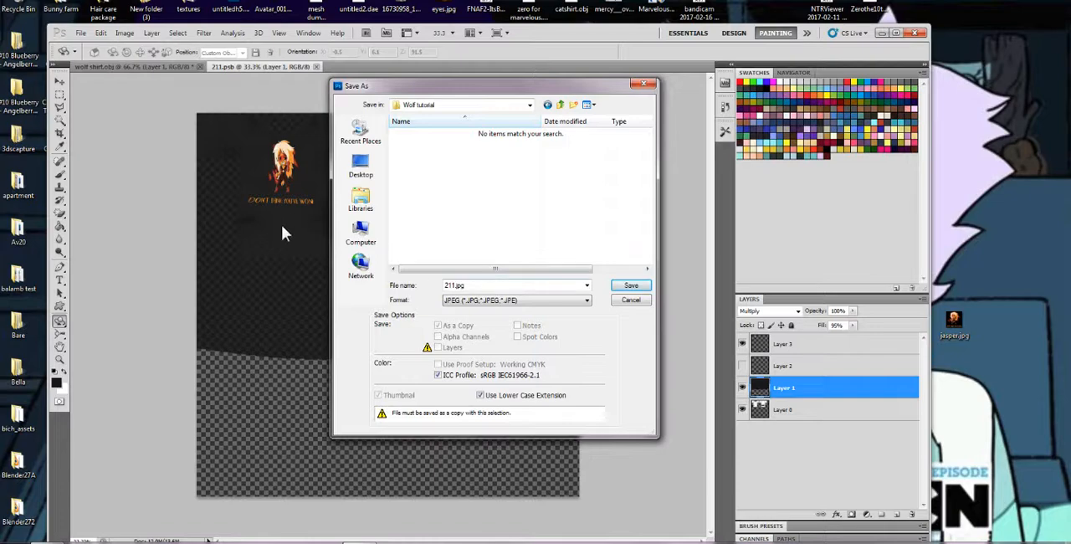
click(486, 301)
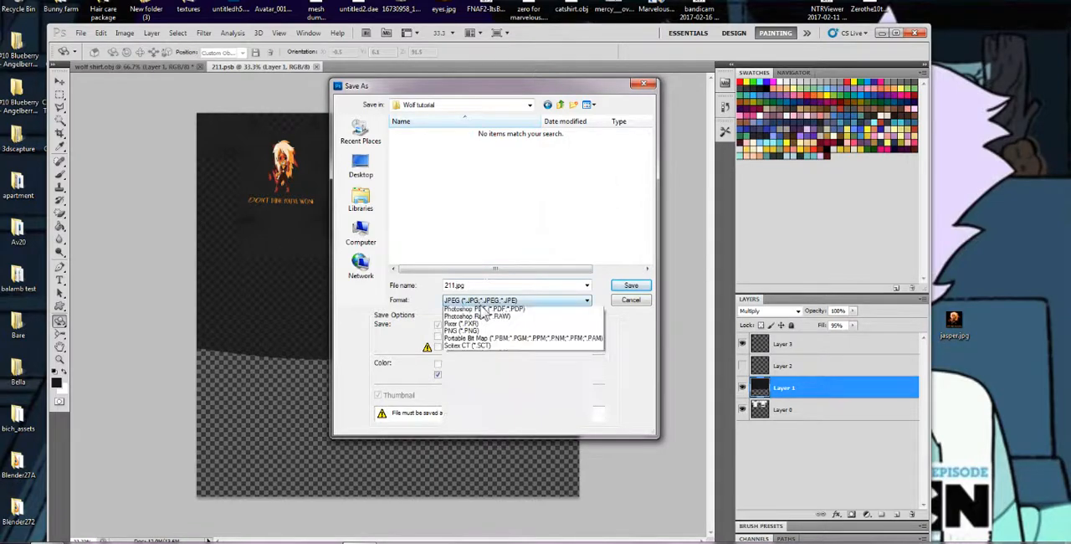
click(471, 285)
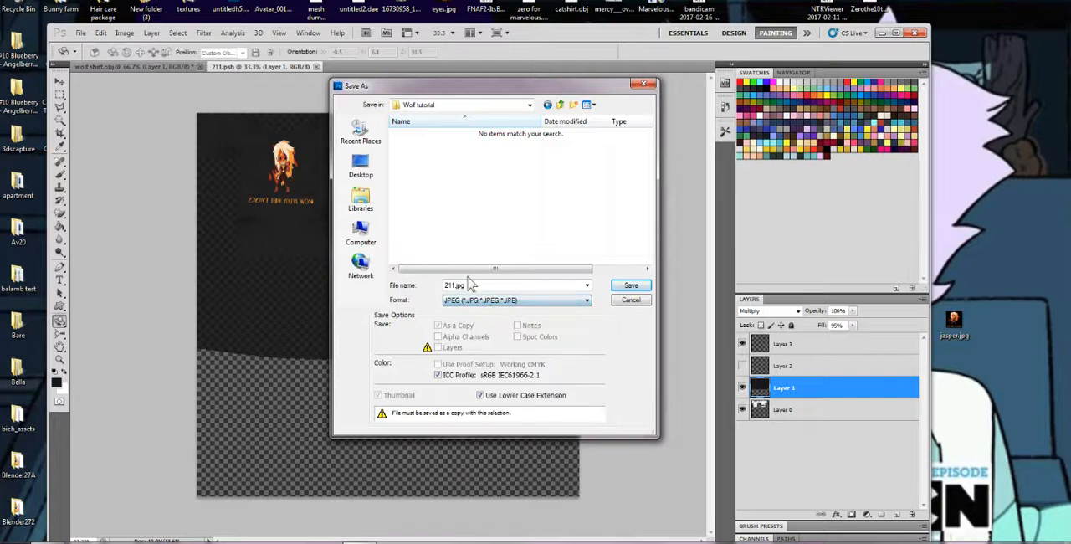
click(471, 285)
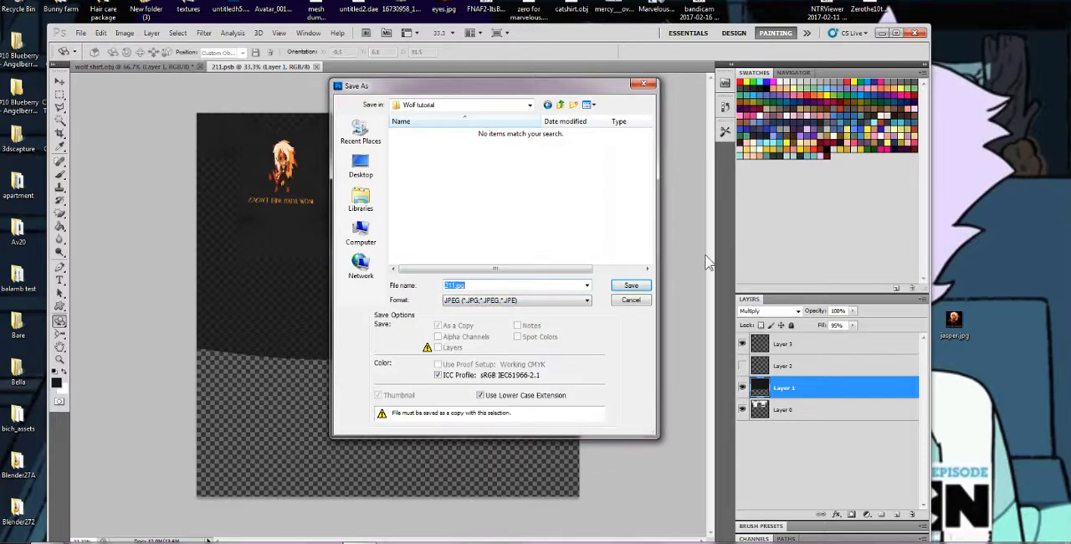
text(jasper)
key(Return)
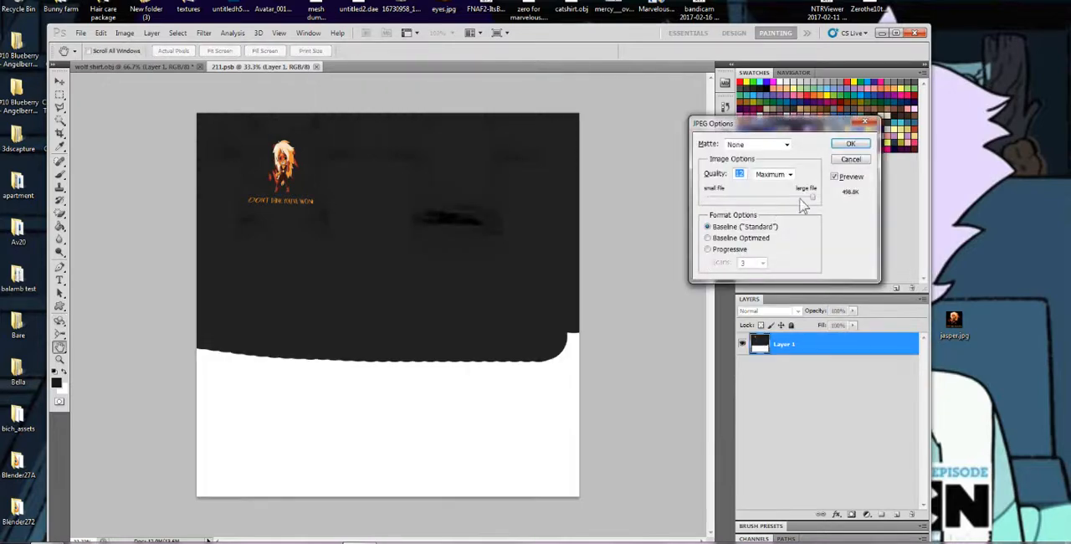
click(850, 144)
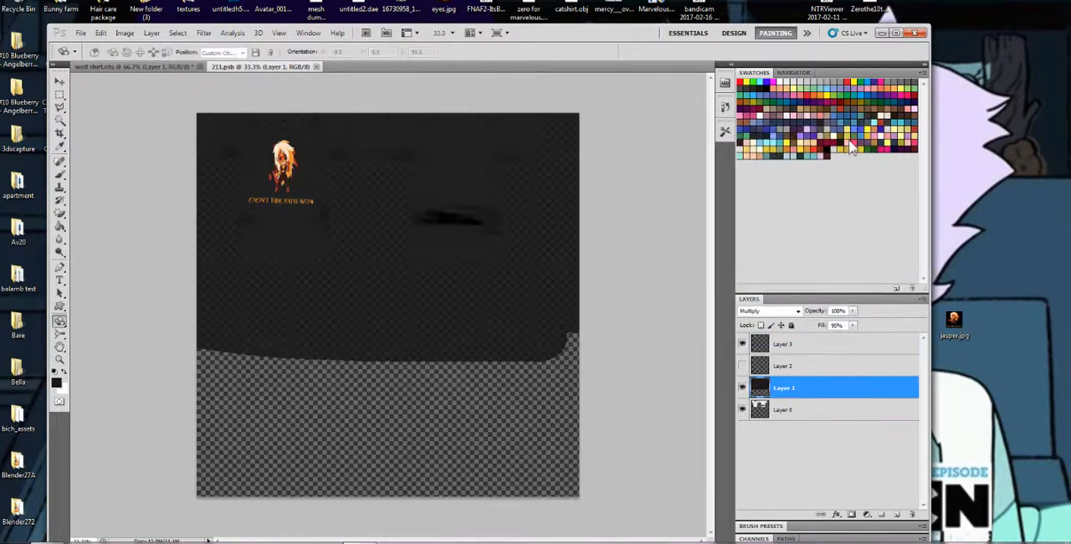